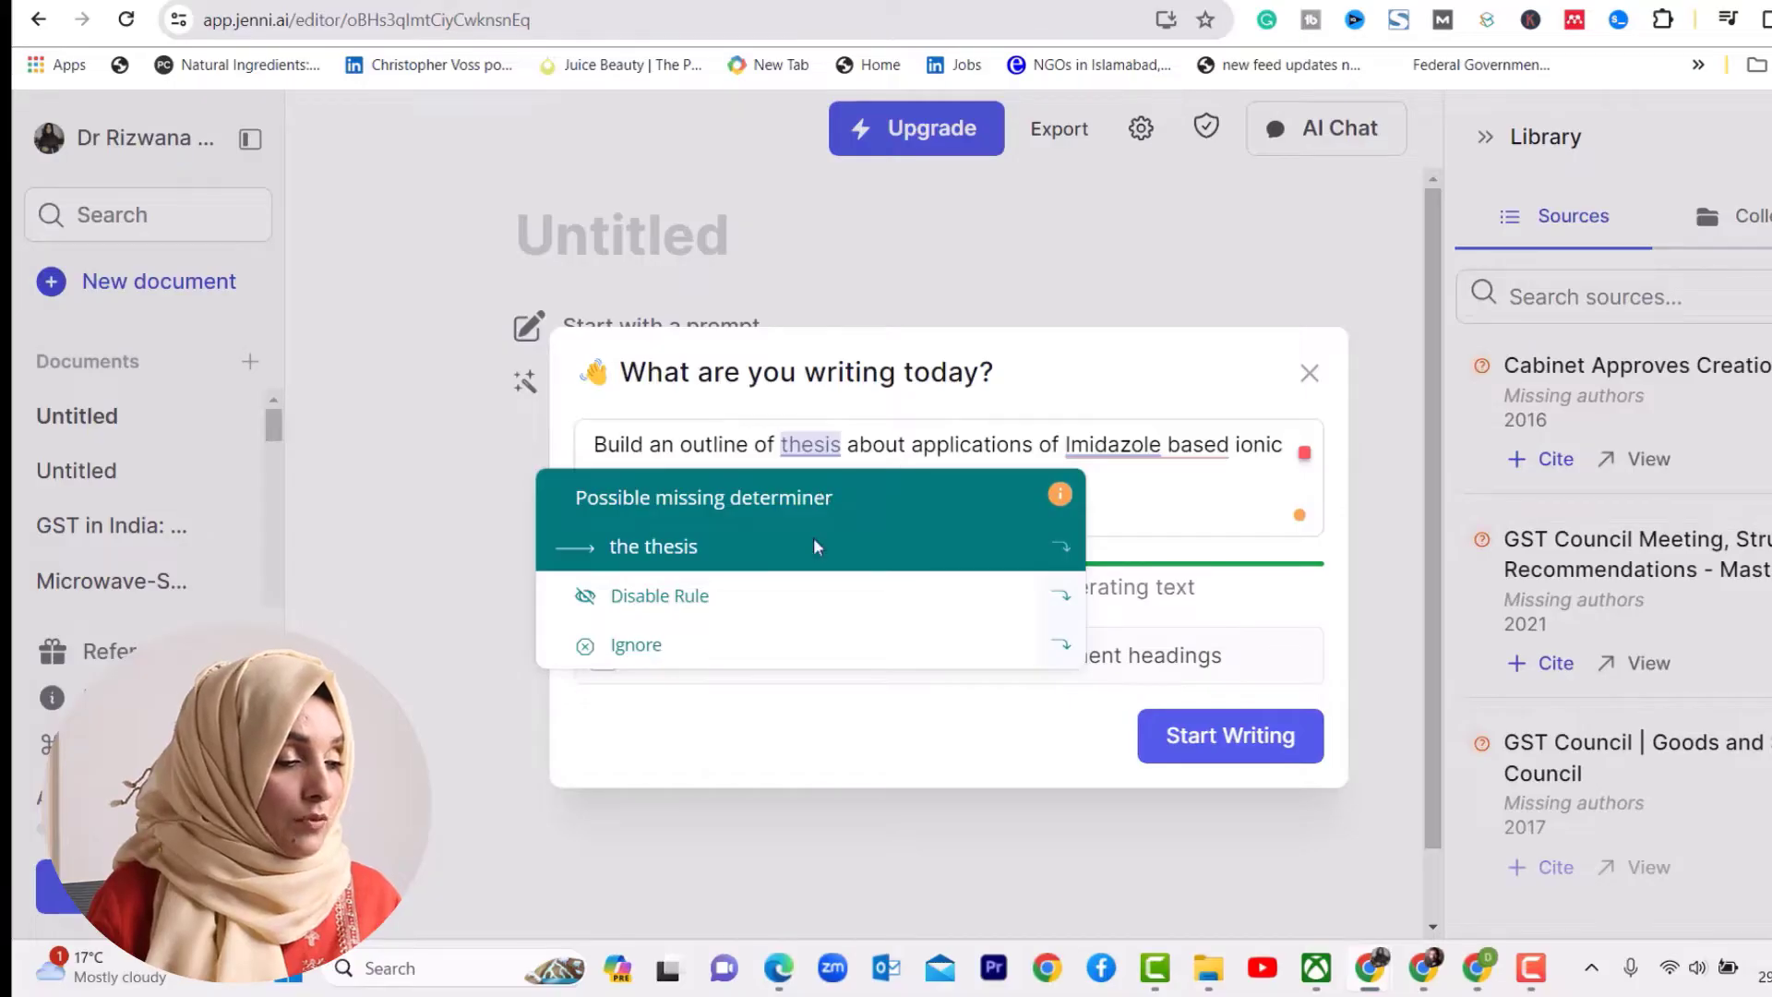
- Accept the grammar fixes so the prompt reads 'the applications of imidazole-based ionic liquids', and enable Outline Builder
left_click(814, 545)
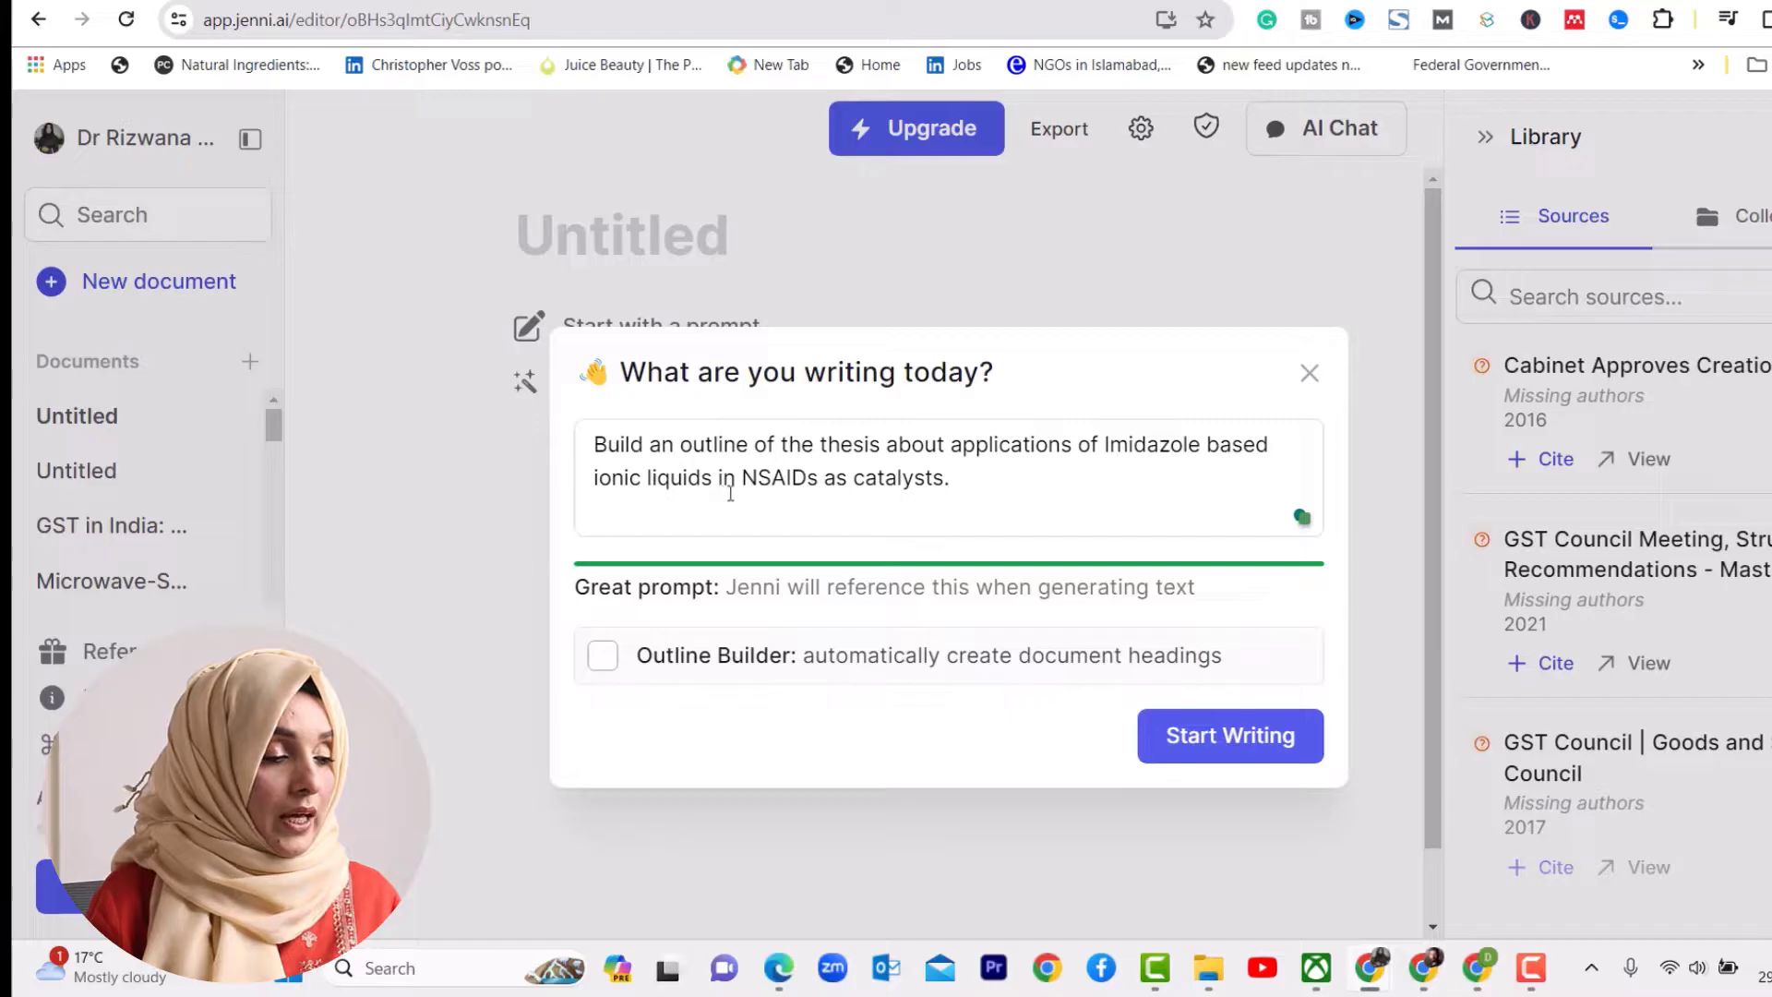
mouse_move(932, 462)
left_click(930, 509)
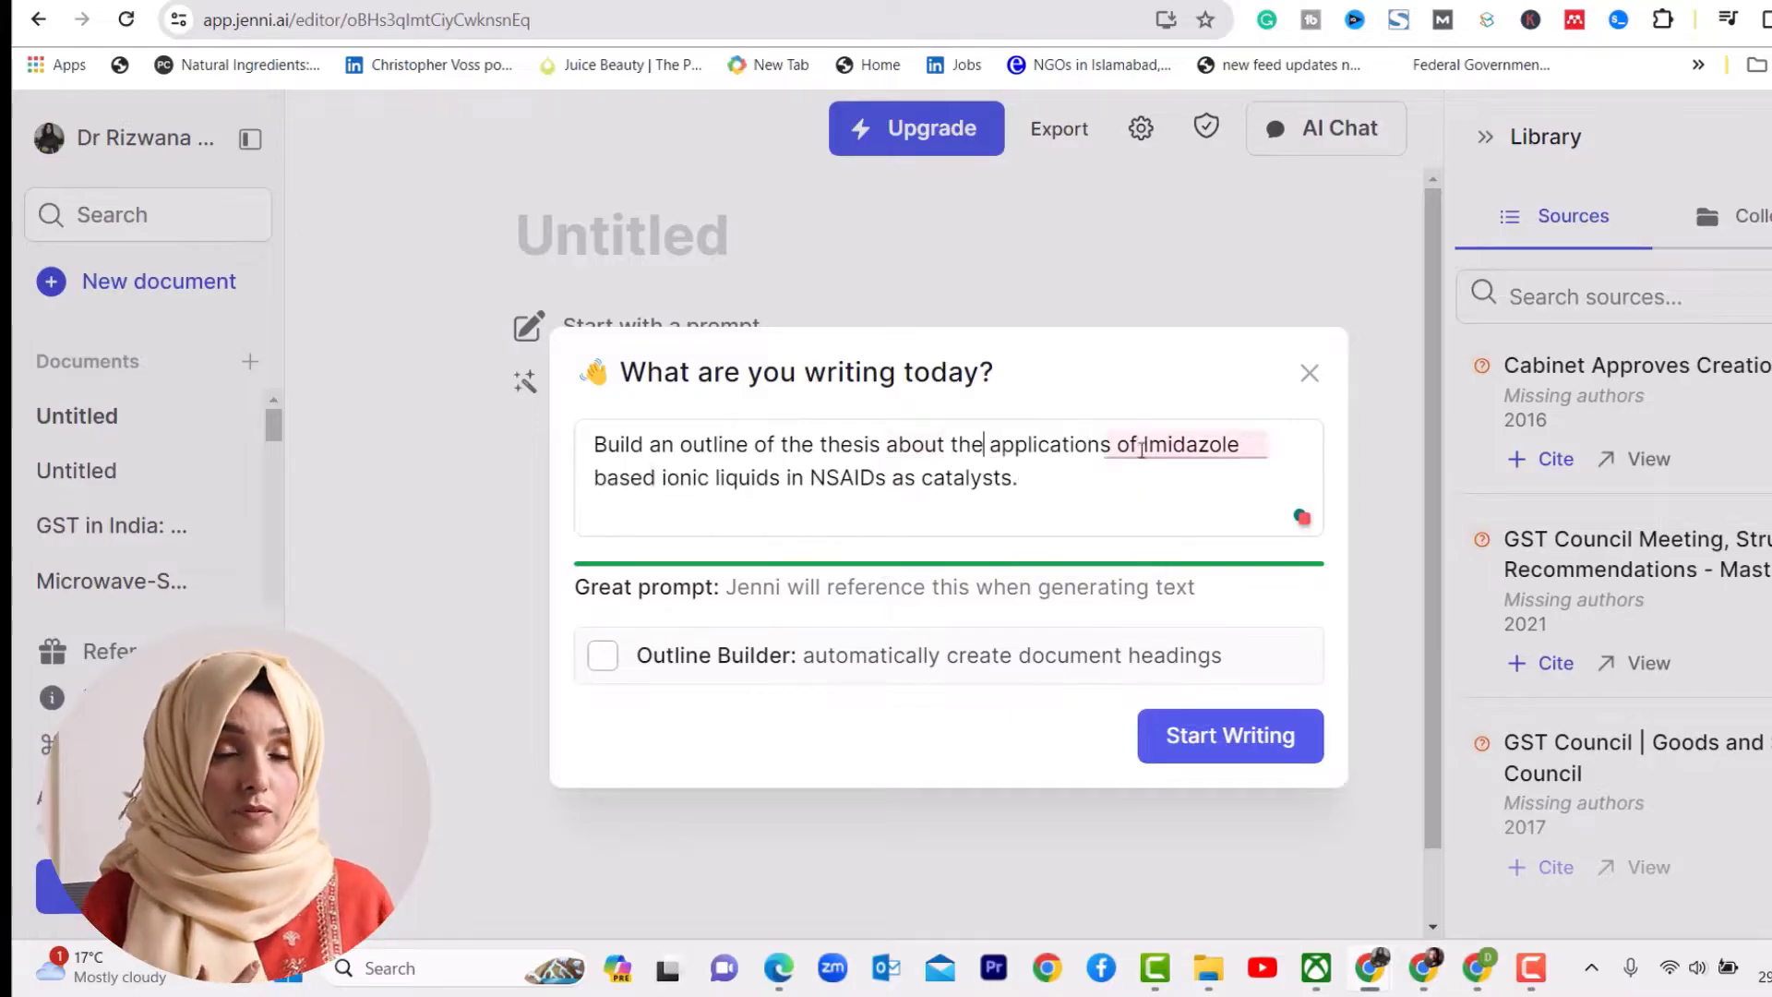
mouse_move(1191, 443)
left_click(1183, 508)
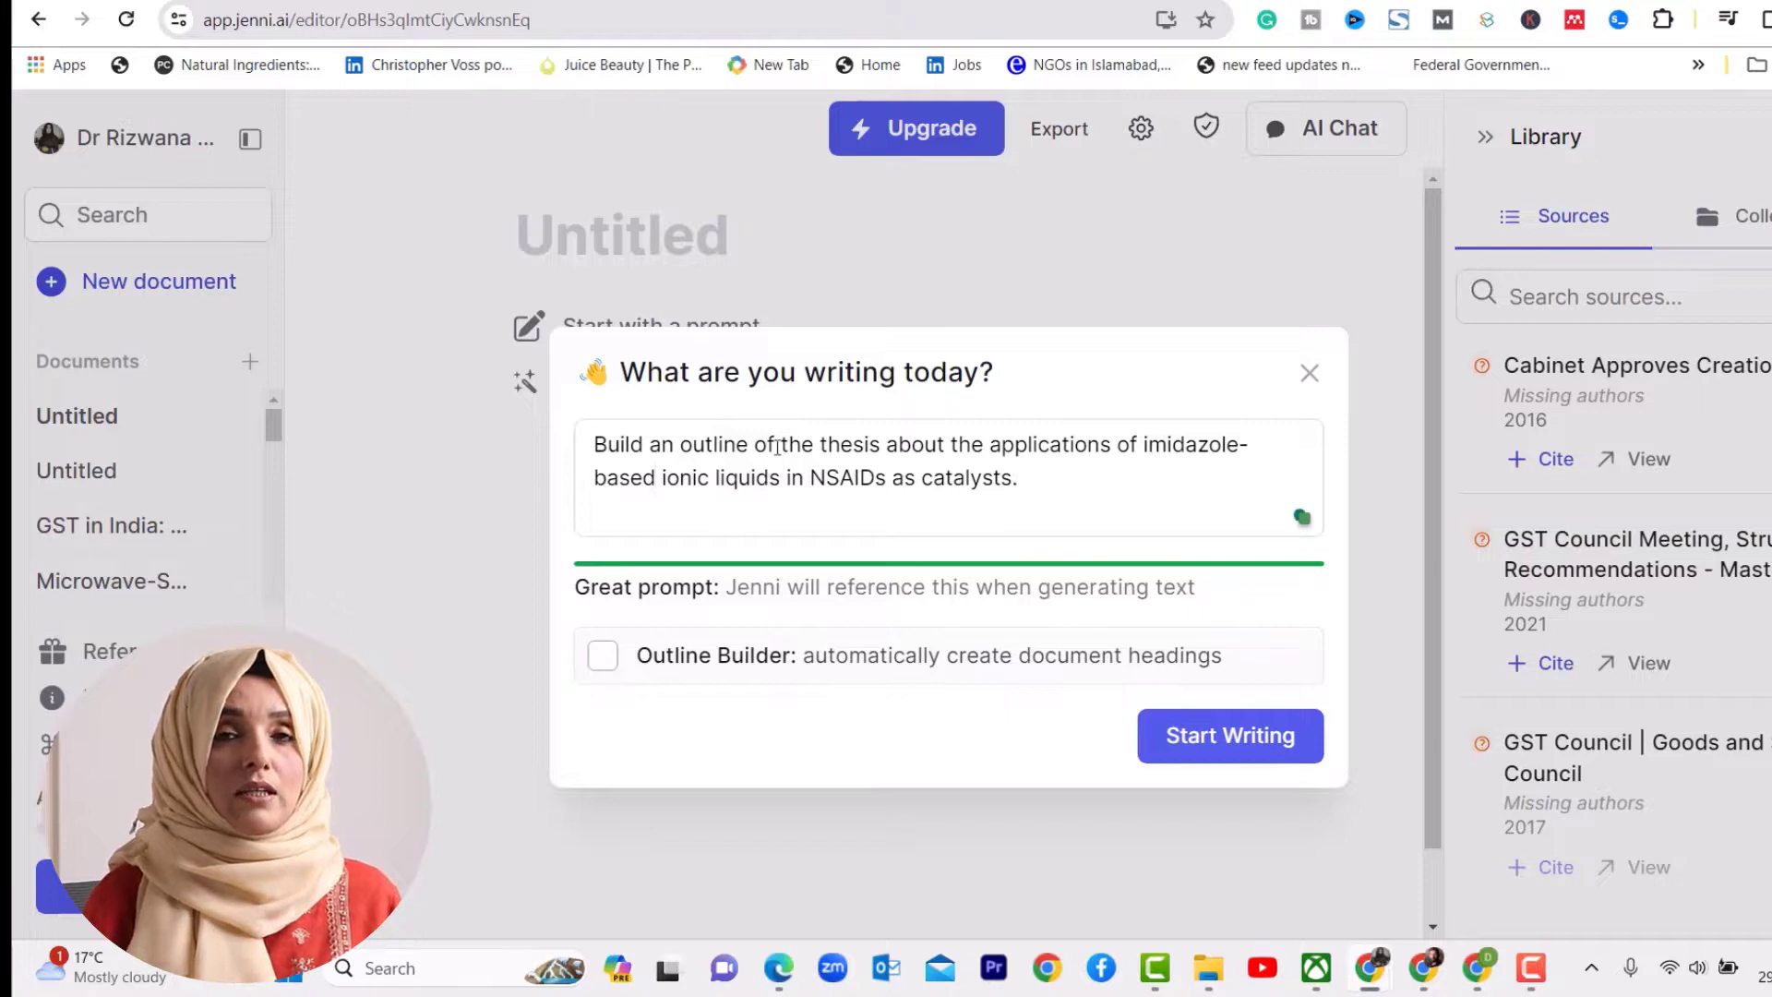
left_click_drag(752, 446, 569, 508)
left_click(600, 659)
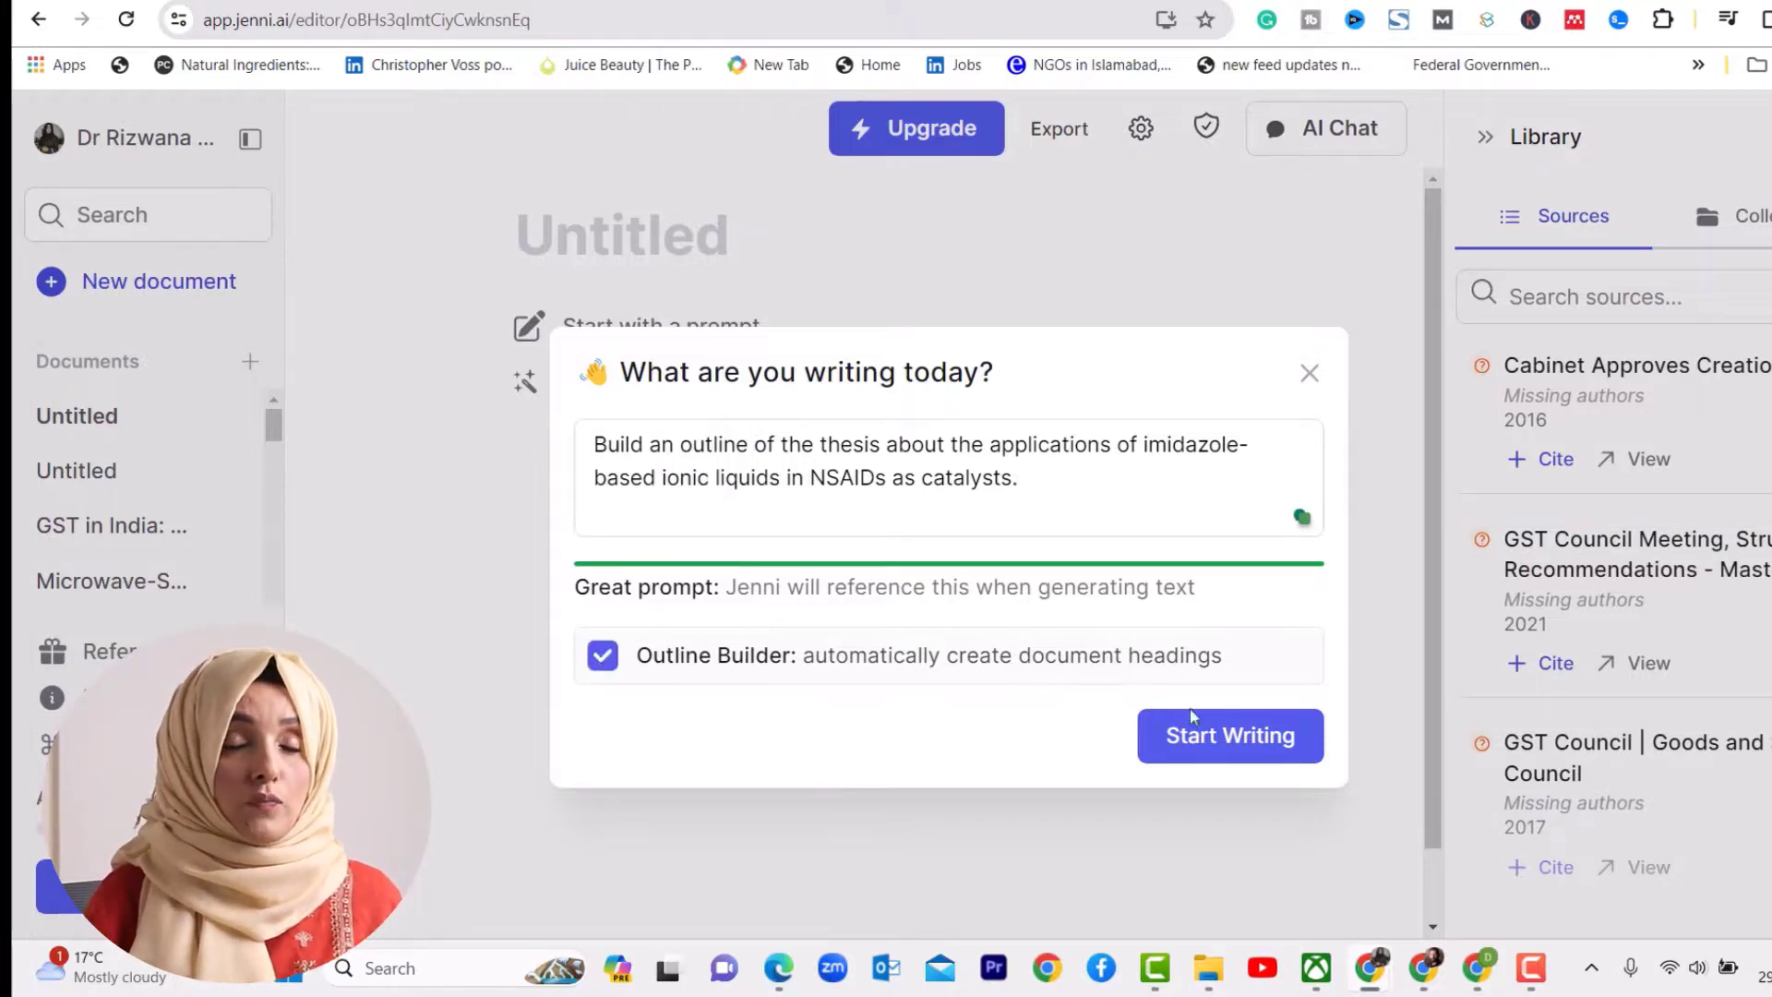
- Generate 'Thesis Outline: Imidazole-based Ionic Liquids in NSAID Catalysts' and select its Applications and Role of Ionic Liquids headings
left_click(1252, 744)
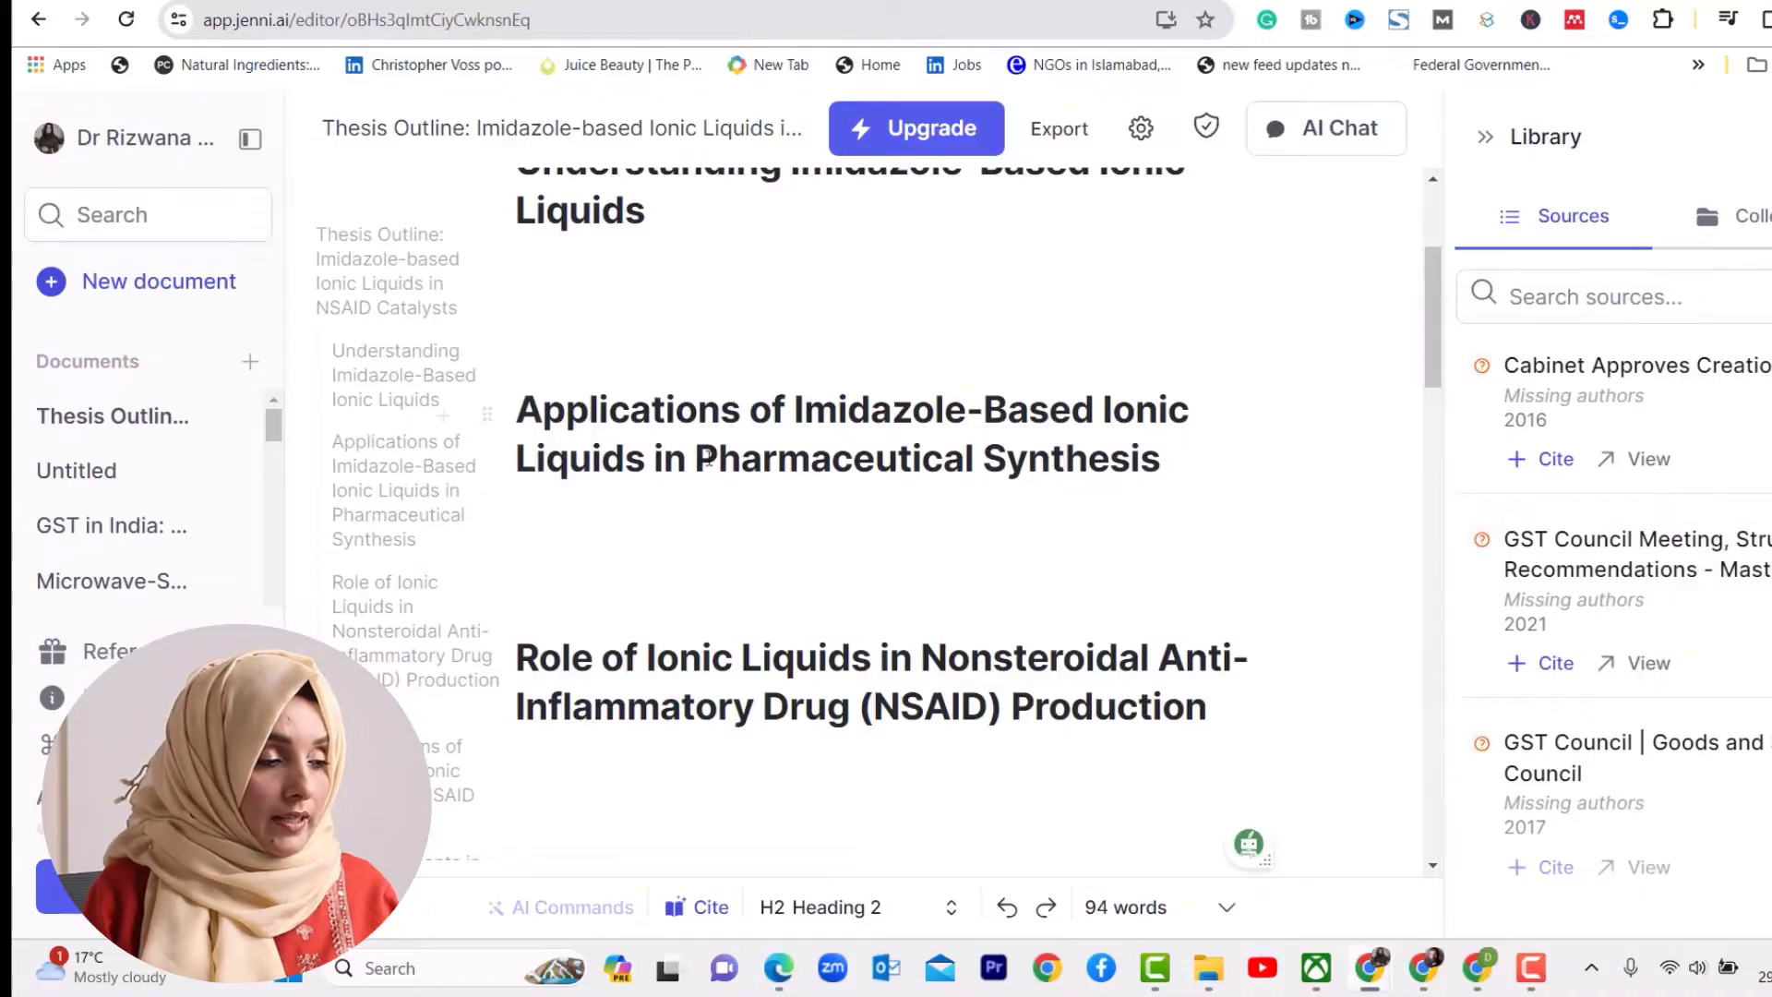
left_click(509, 403)
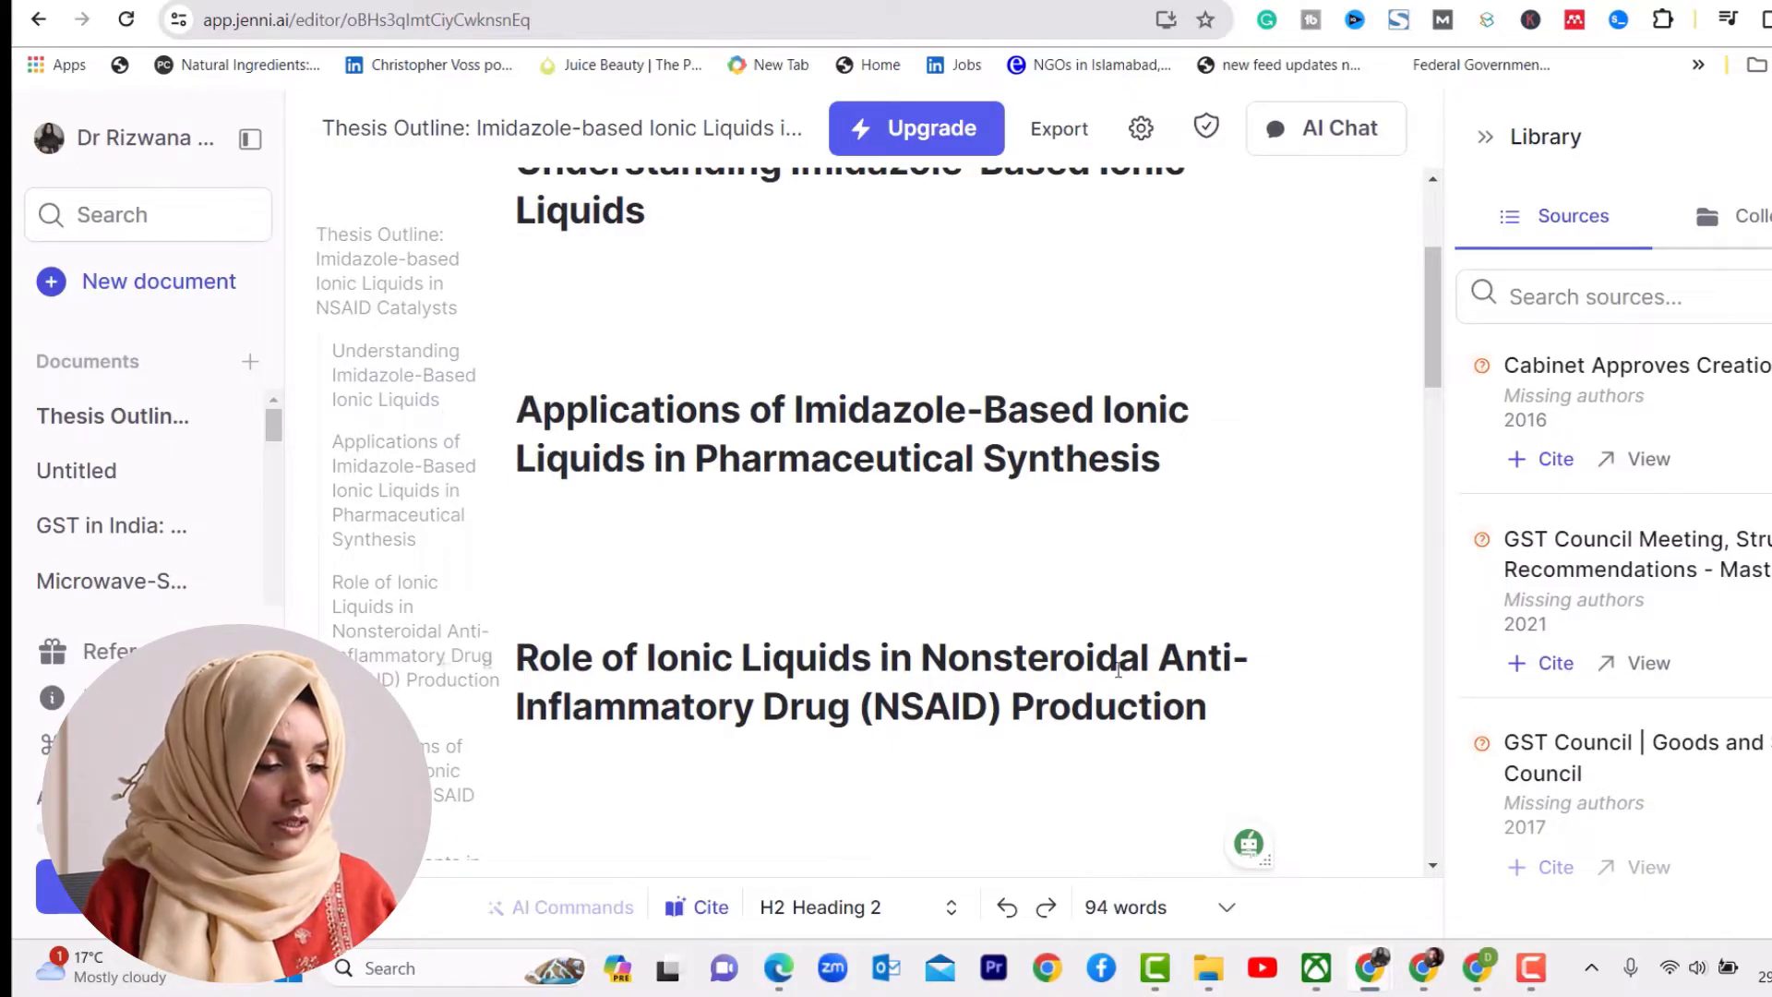
left_click_drag(1233, 706, 513, 410)
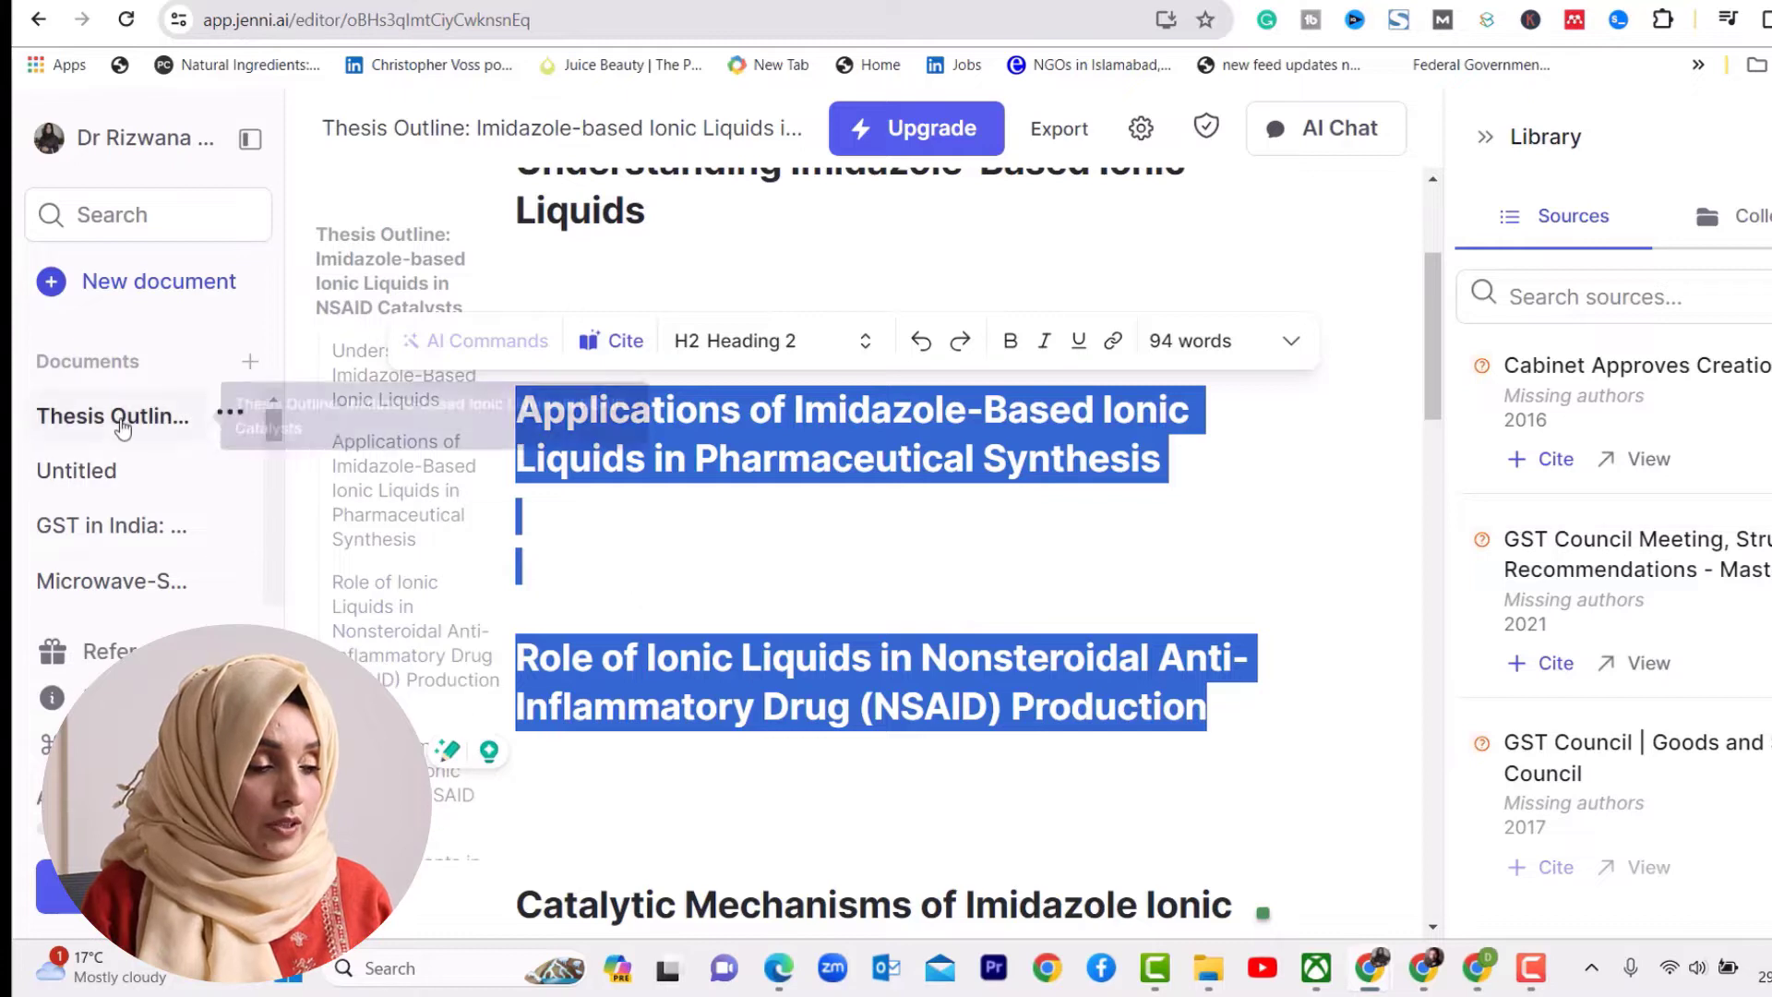
- In a new document, paste the pharmaceutical-synthesis and NSAID-production headings into the prompt and remove the ## marks
left_click(50, 284)
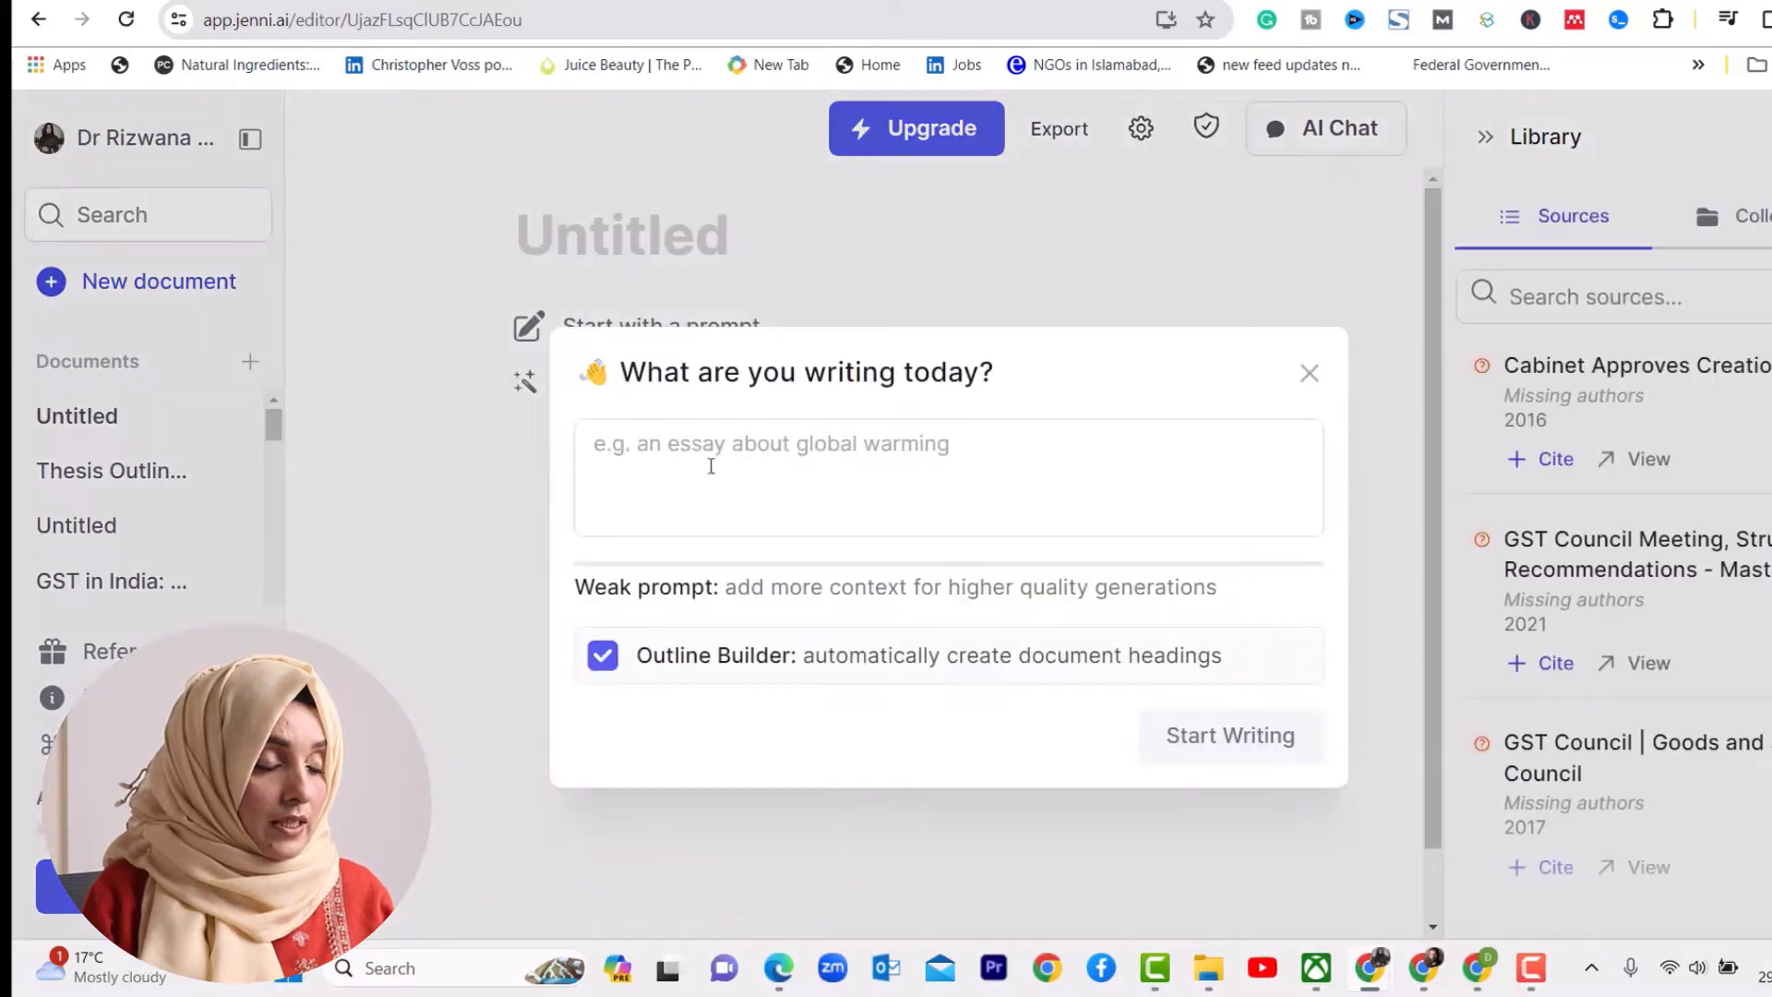
type("## Role of Ionic Liquids in Nonsteroidal Anti-Inflammatory Drug (NSAID) Production")
left_click_drag(630, 489, 577, 491)
key("BackSpace")
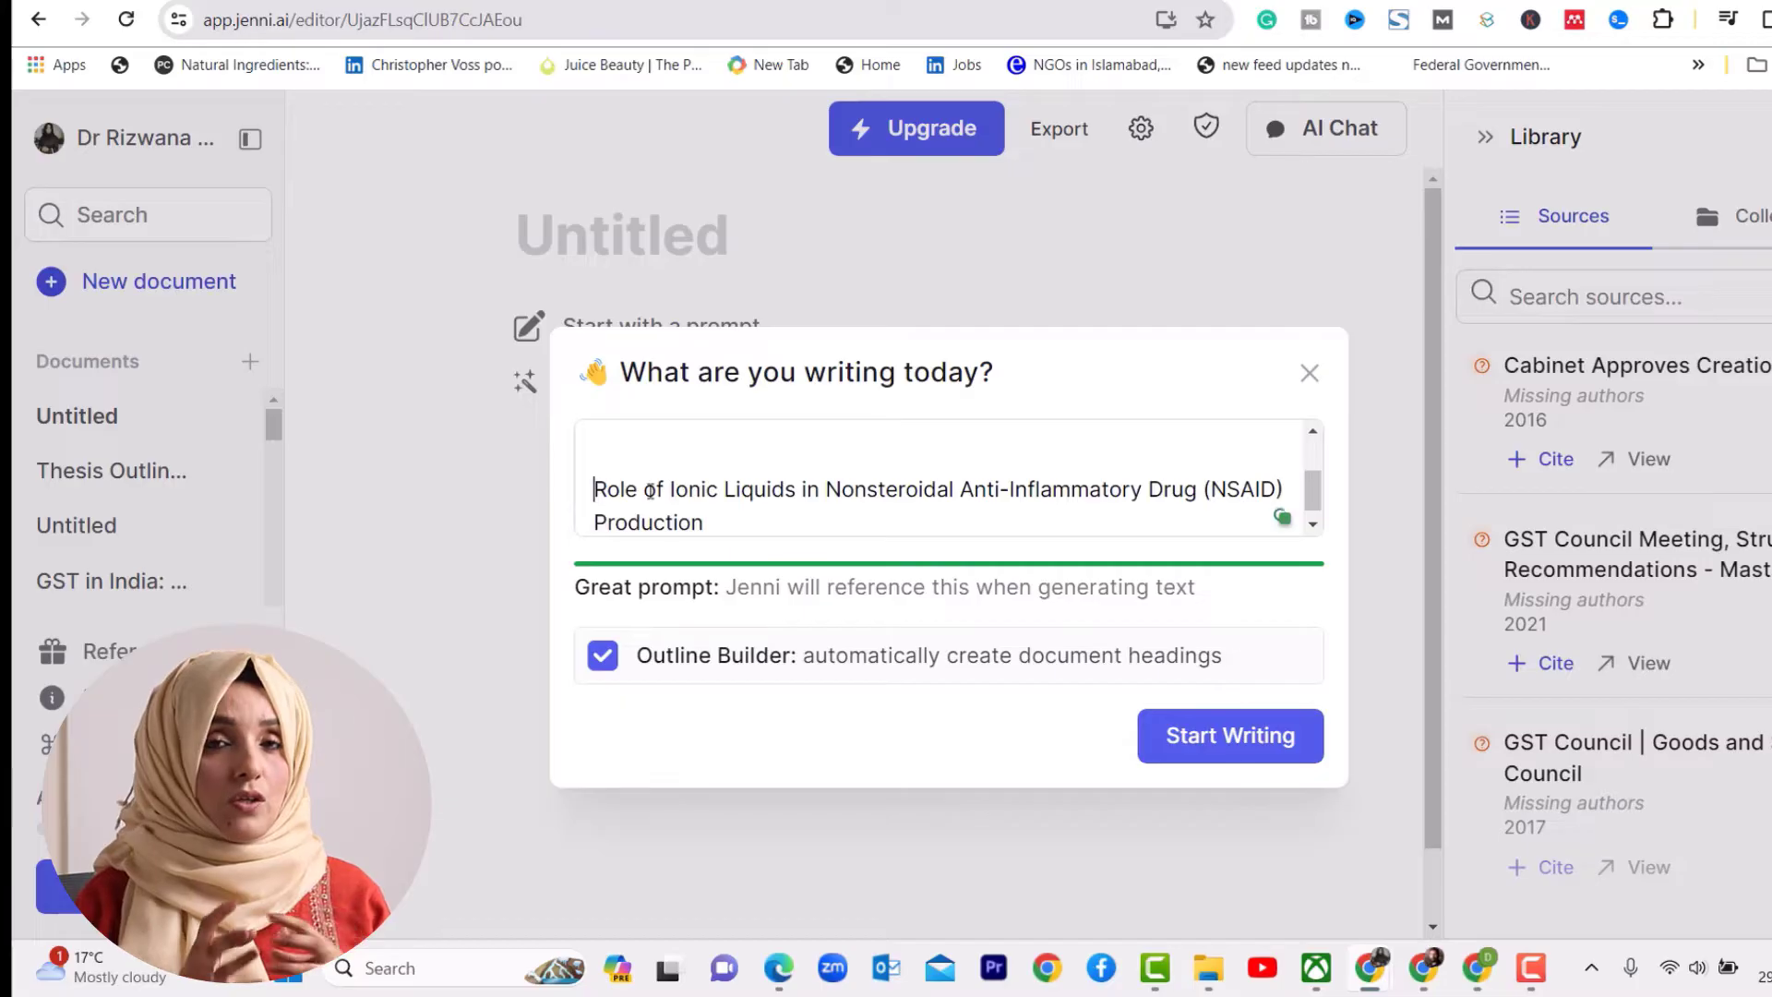
key("ctrl+a")
type("#Applications of Imidazole-Based Ionic Liquids in Pharmaceutical Synthesis")
- Remove the leading # and the blank line between the headings, then generate the document
key("ctrl+Home")
key("Delete")
scroll(636, 503, "down", 1)
left_click(629, 441)
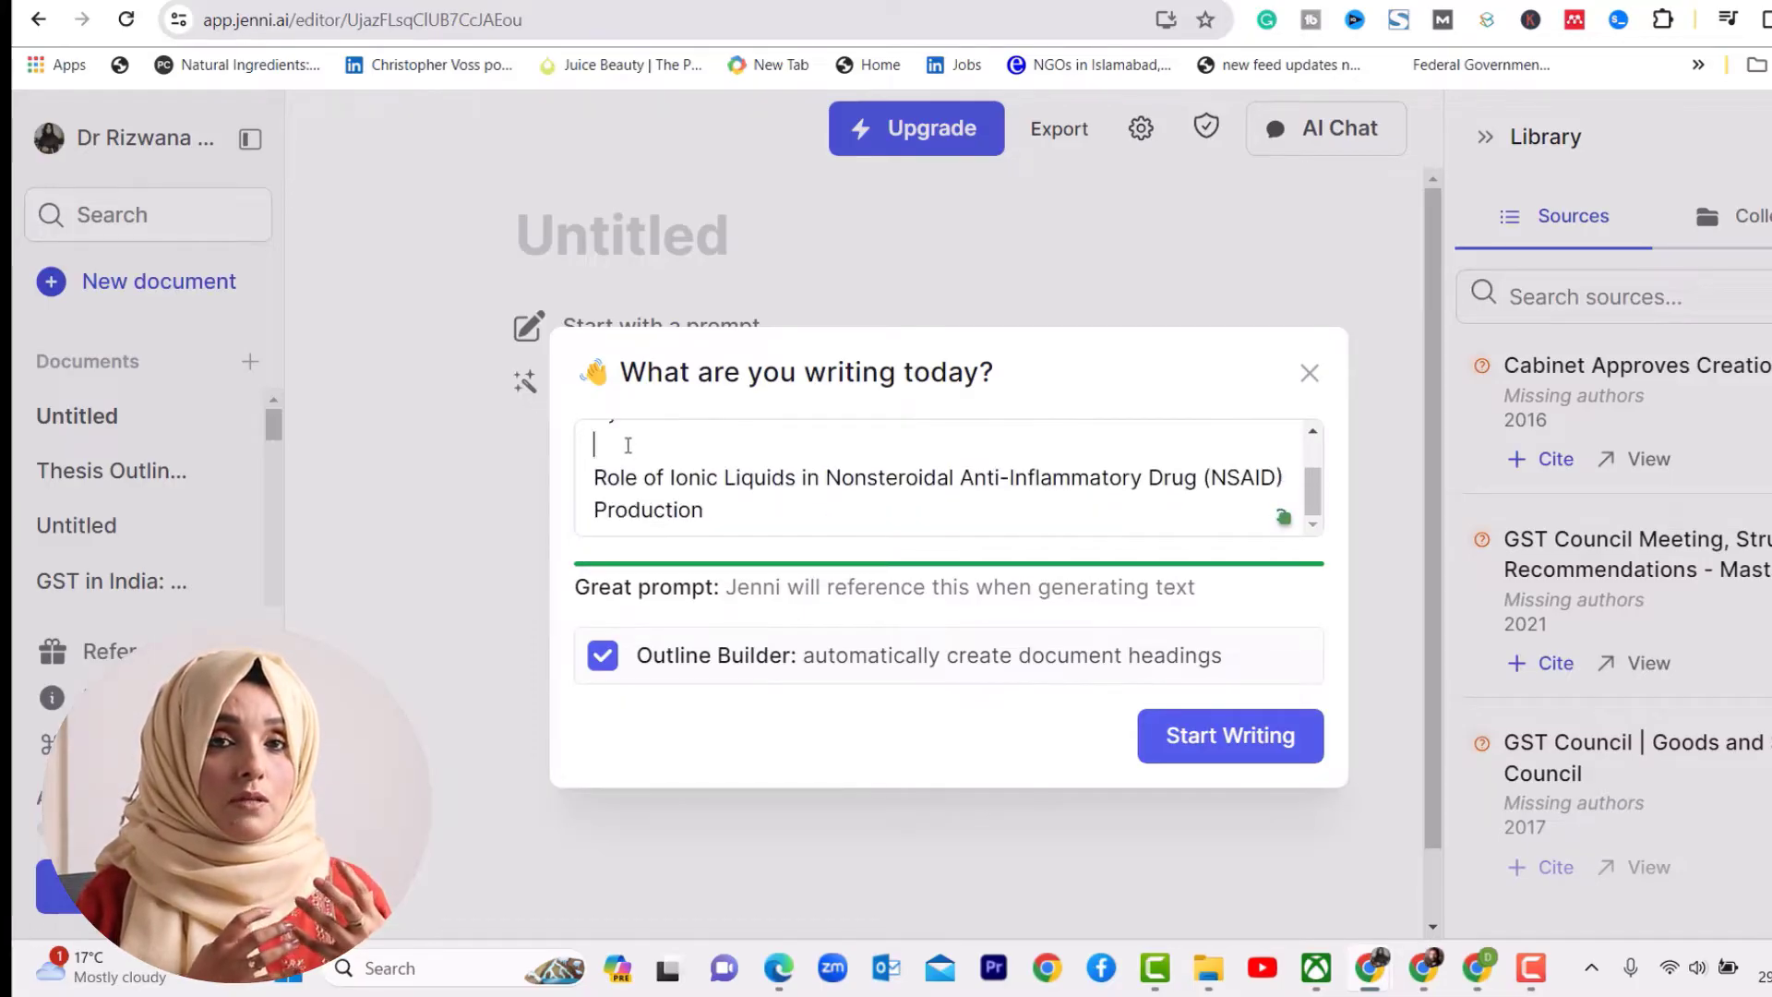
key("BackSpace")
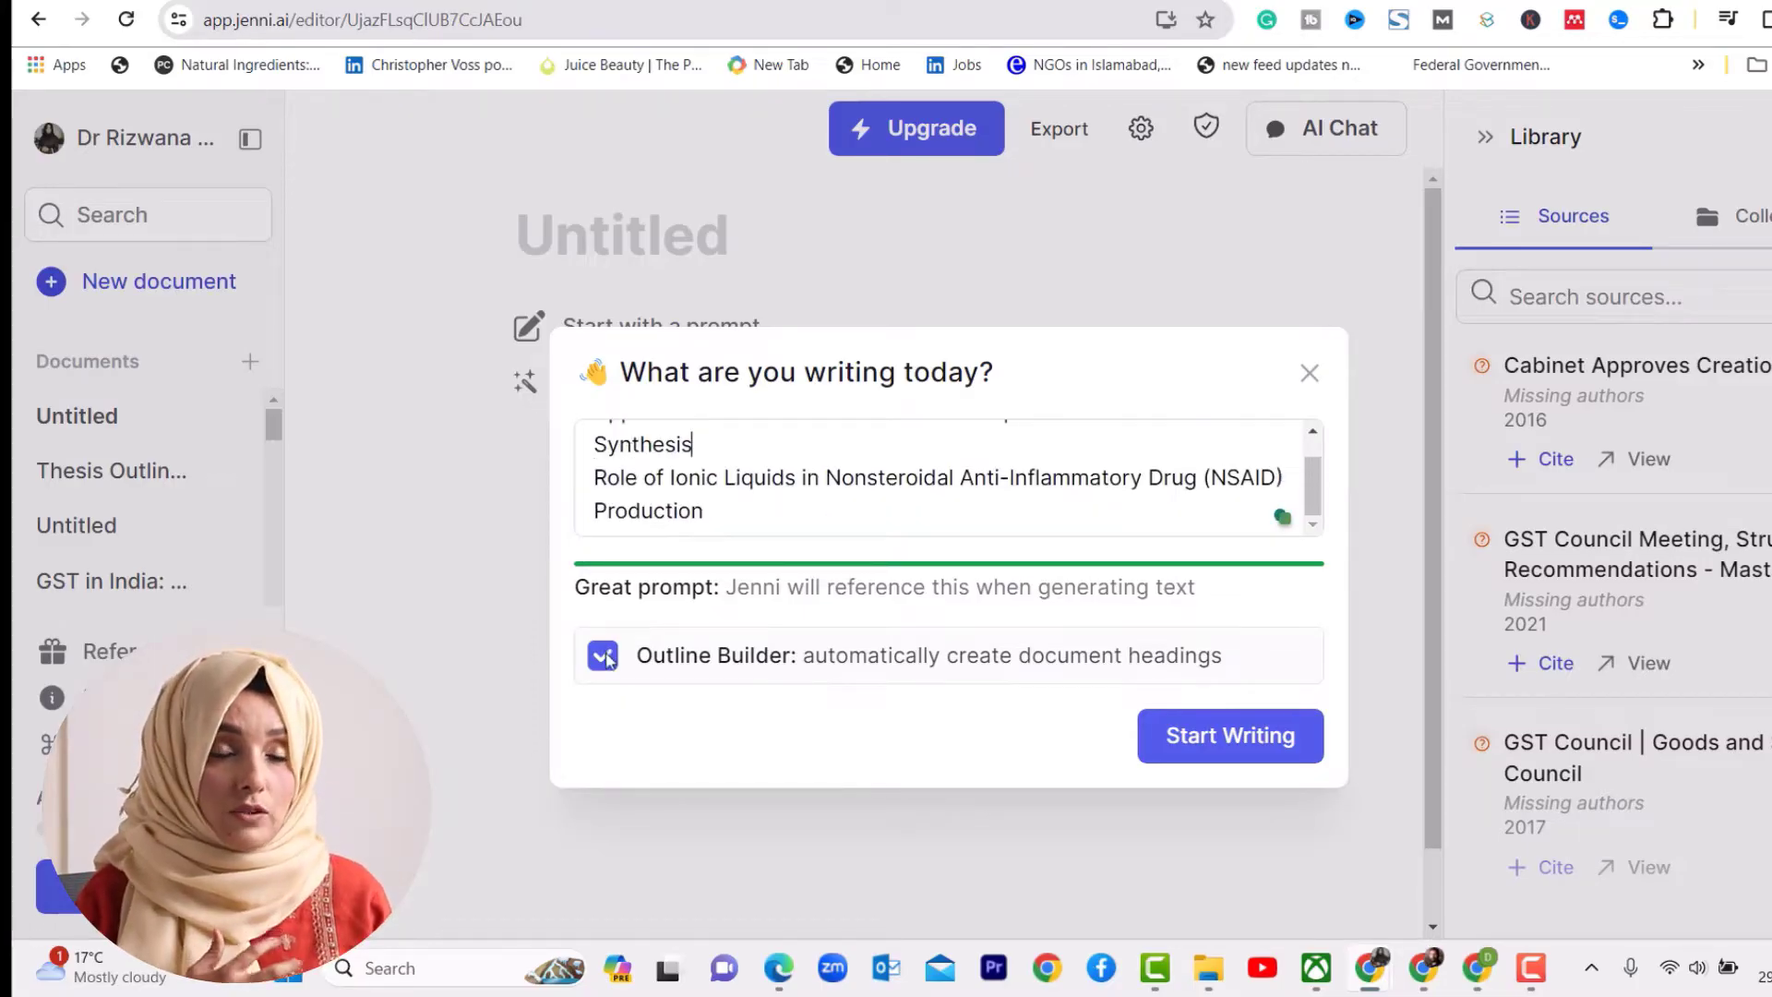
left_click(1245, 734)
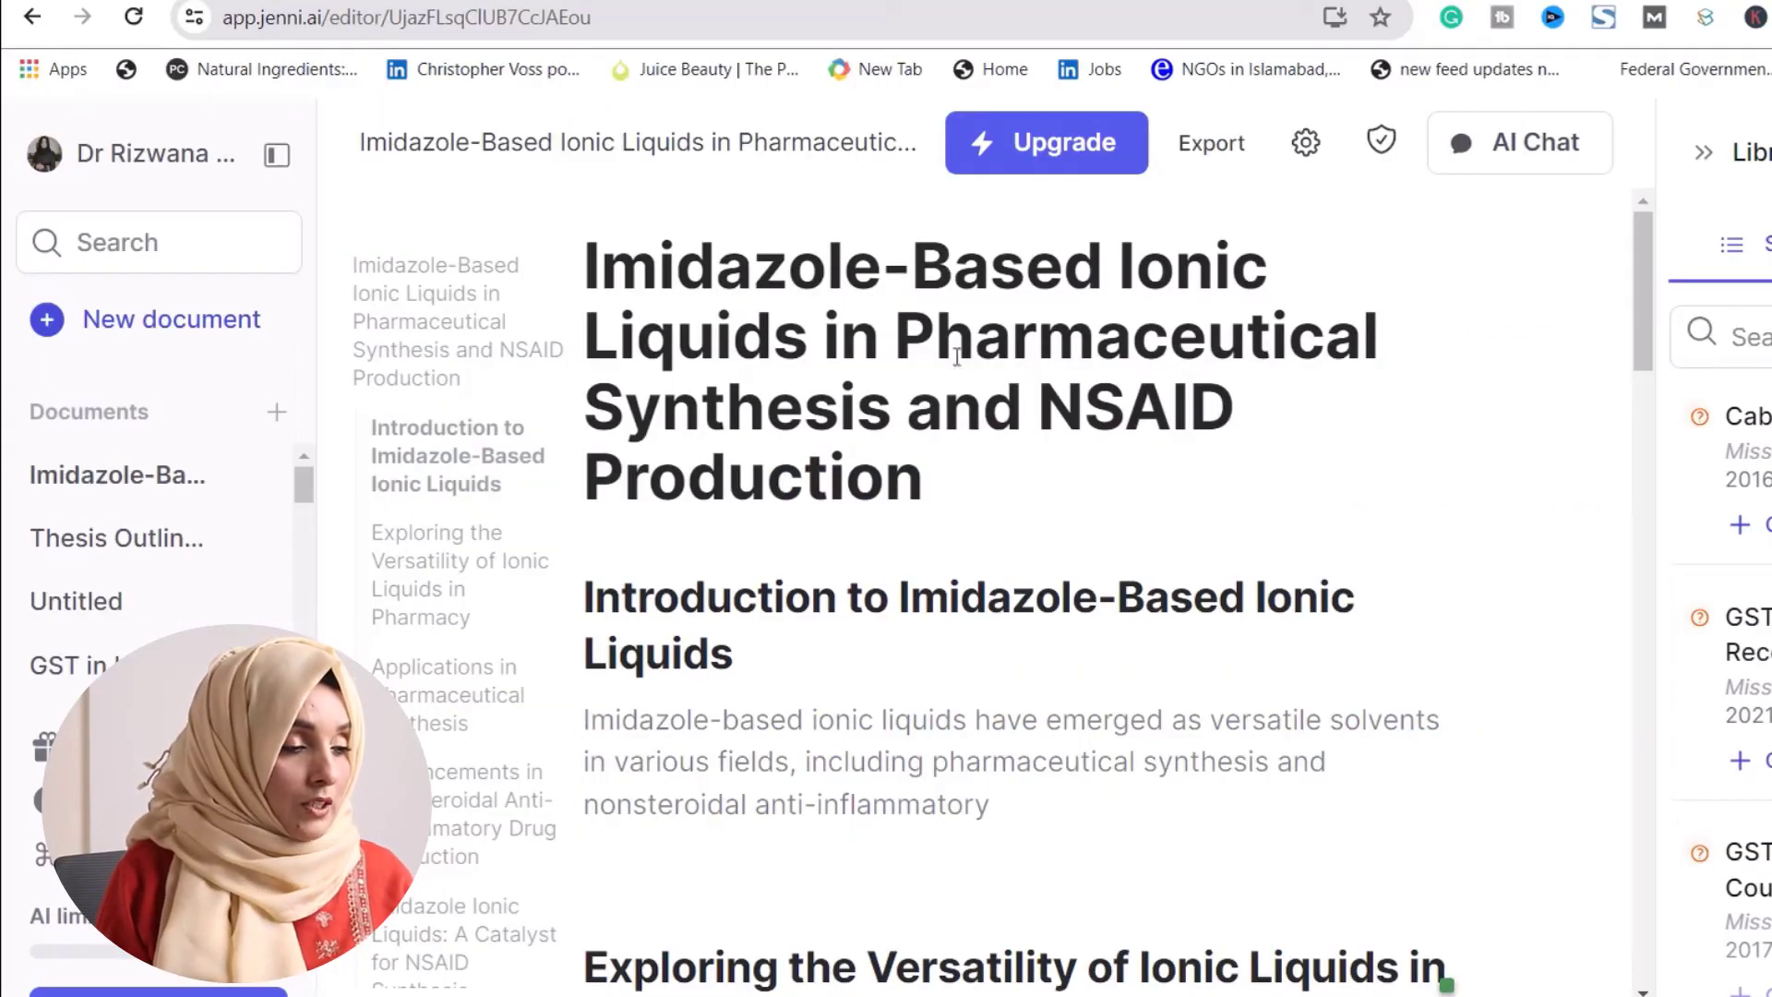
- Scroll through the generated headings, such as 'Improving Drug Synthesis through Ionic Liquid Technology'
scroll(996, 521, "down", 2)
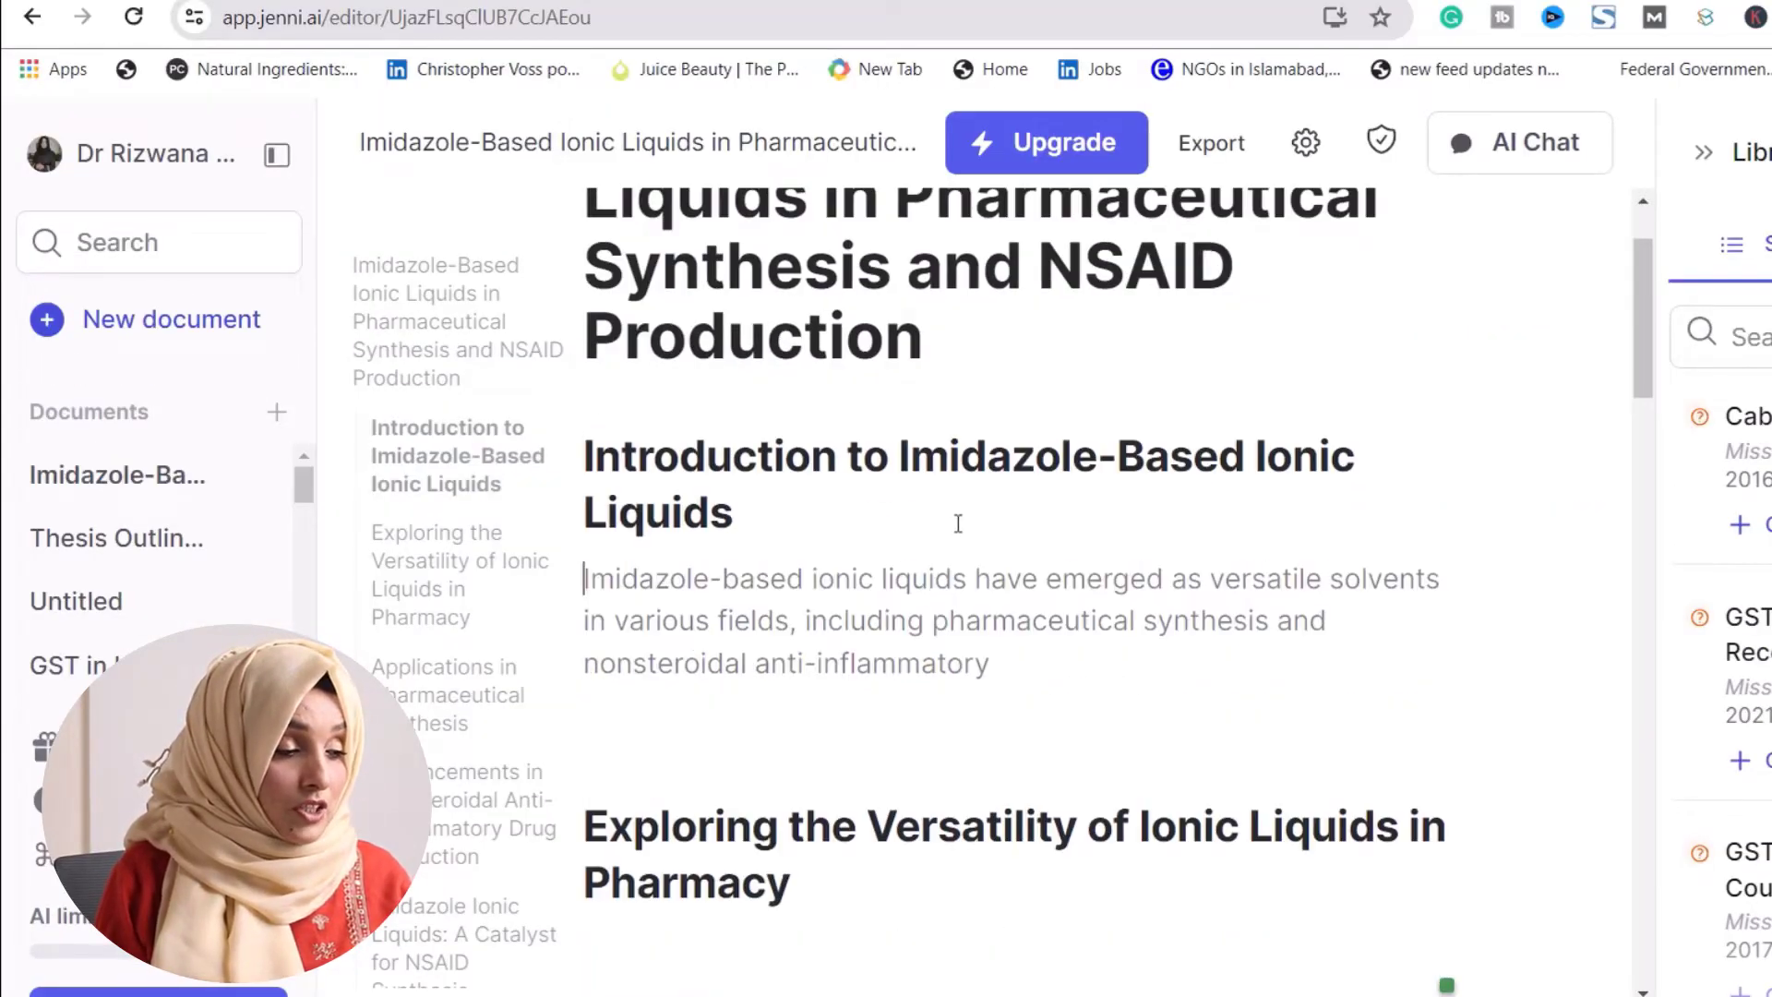
scroll(878, 621, "down", 1)
scroll(879, 621, "down", 2)
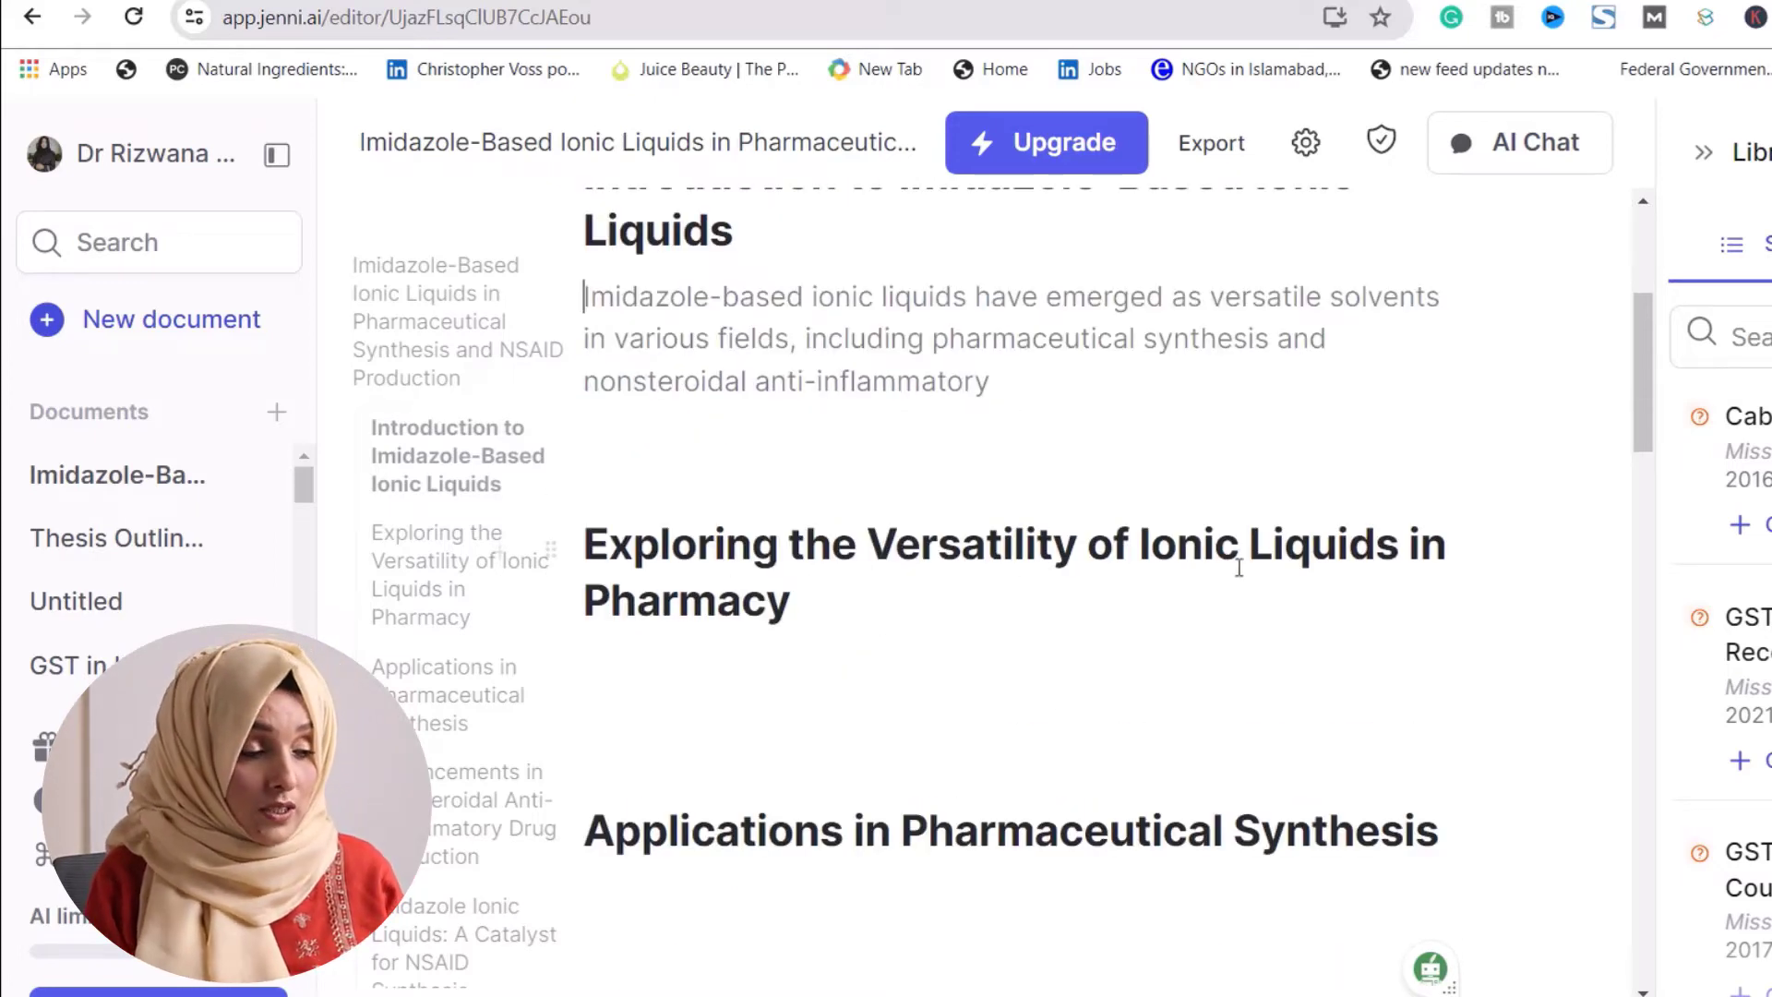
scroll(1099, 621, "down", 2)
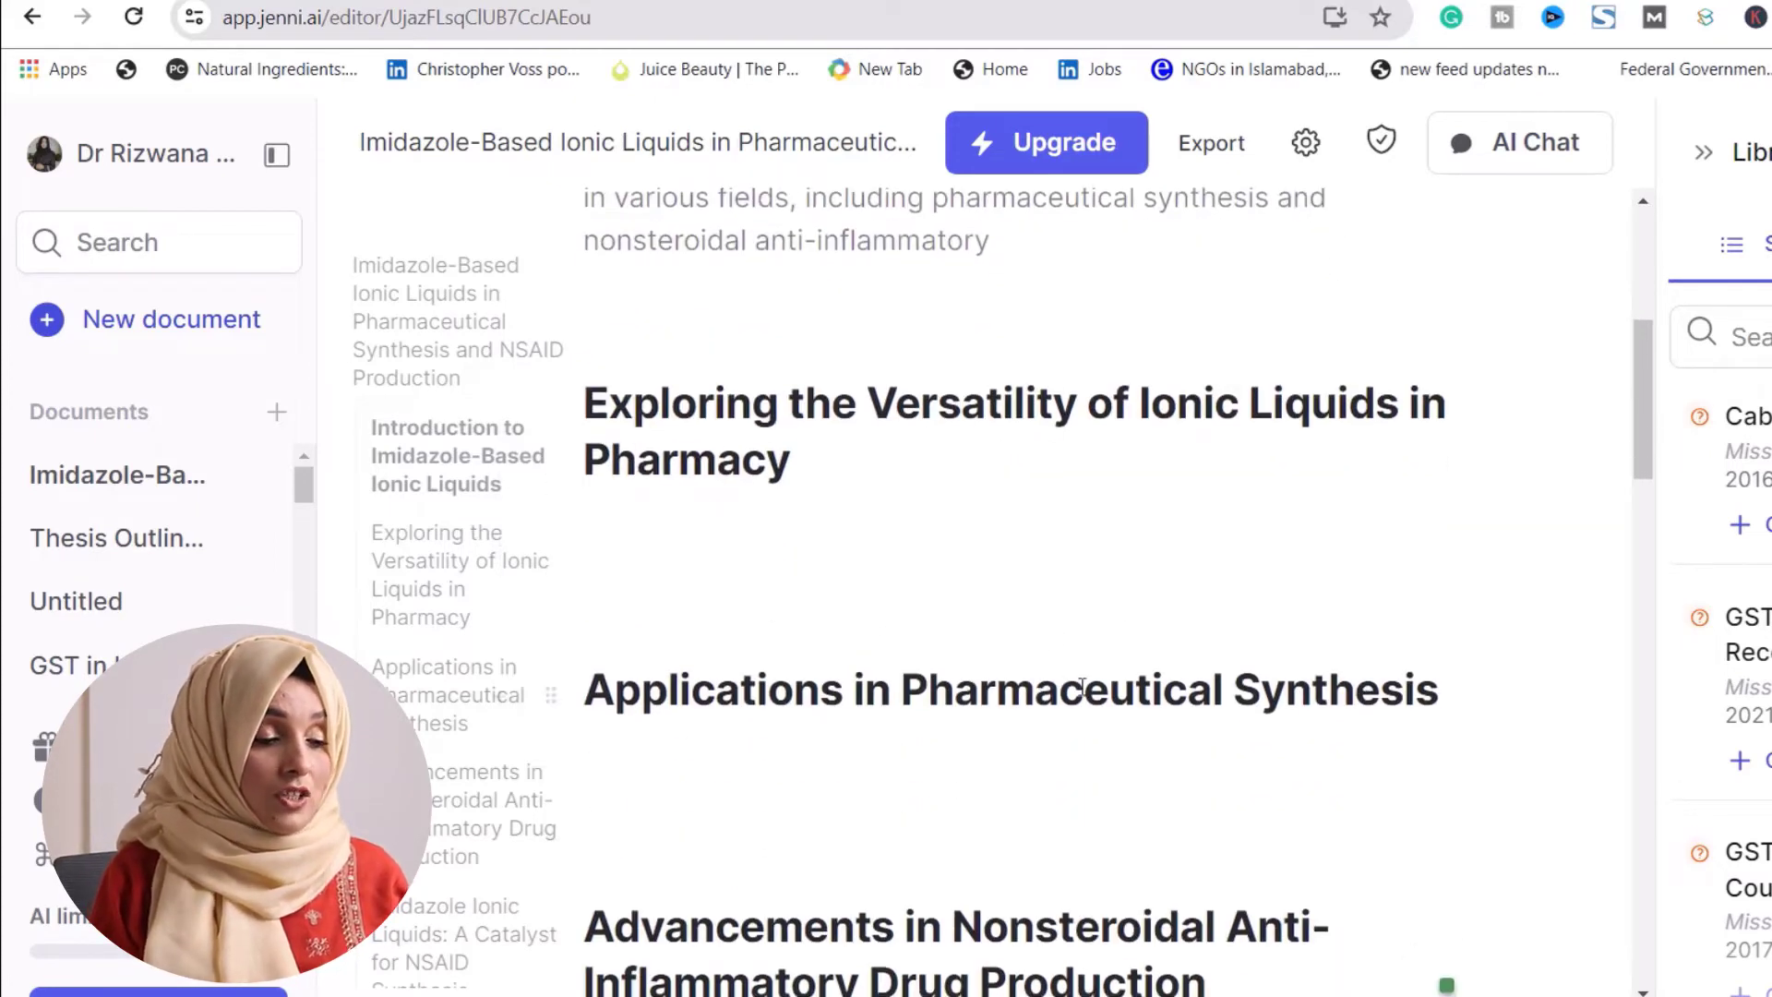
scroll(935, 687, "down", 4)
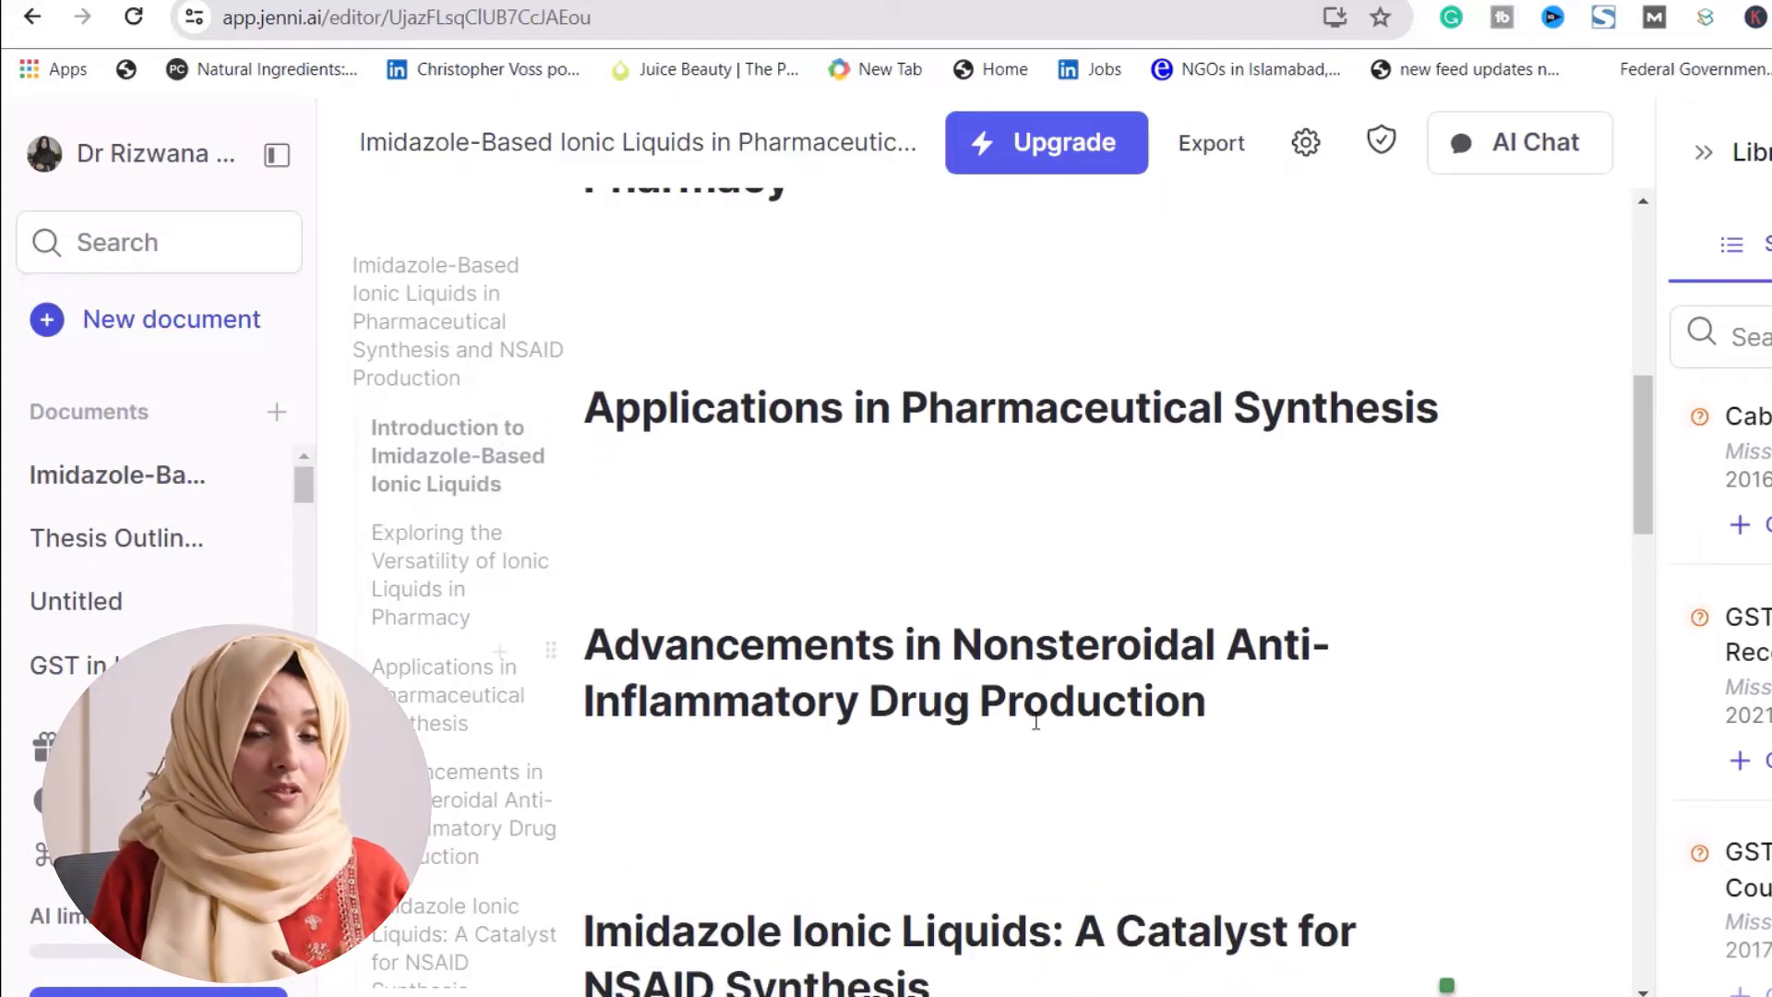
scroll(1042, 722, "down", 10)
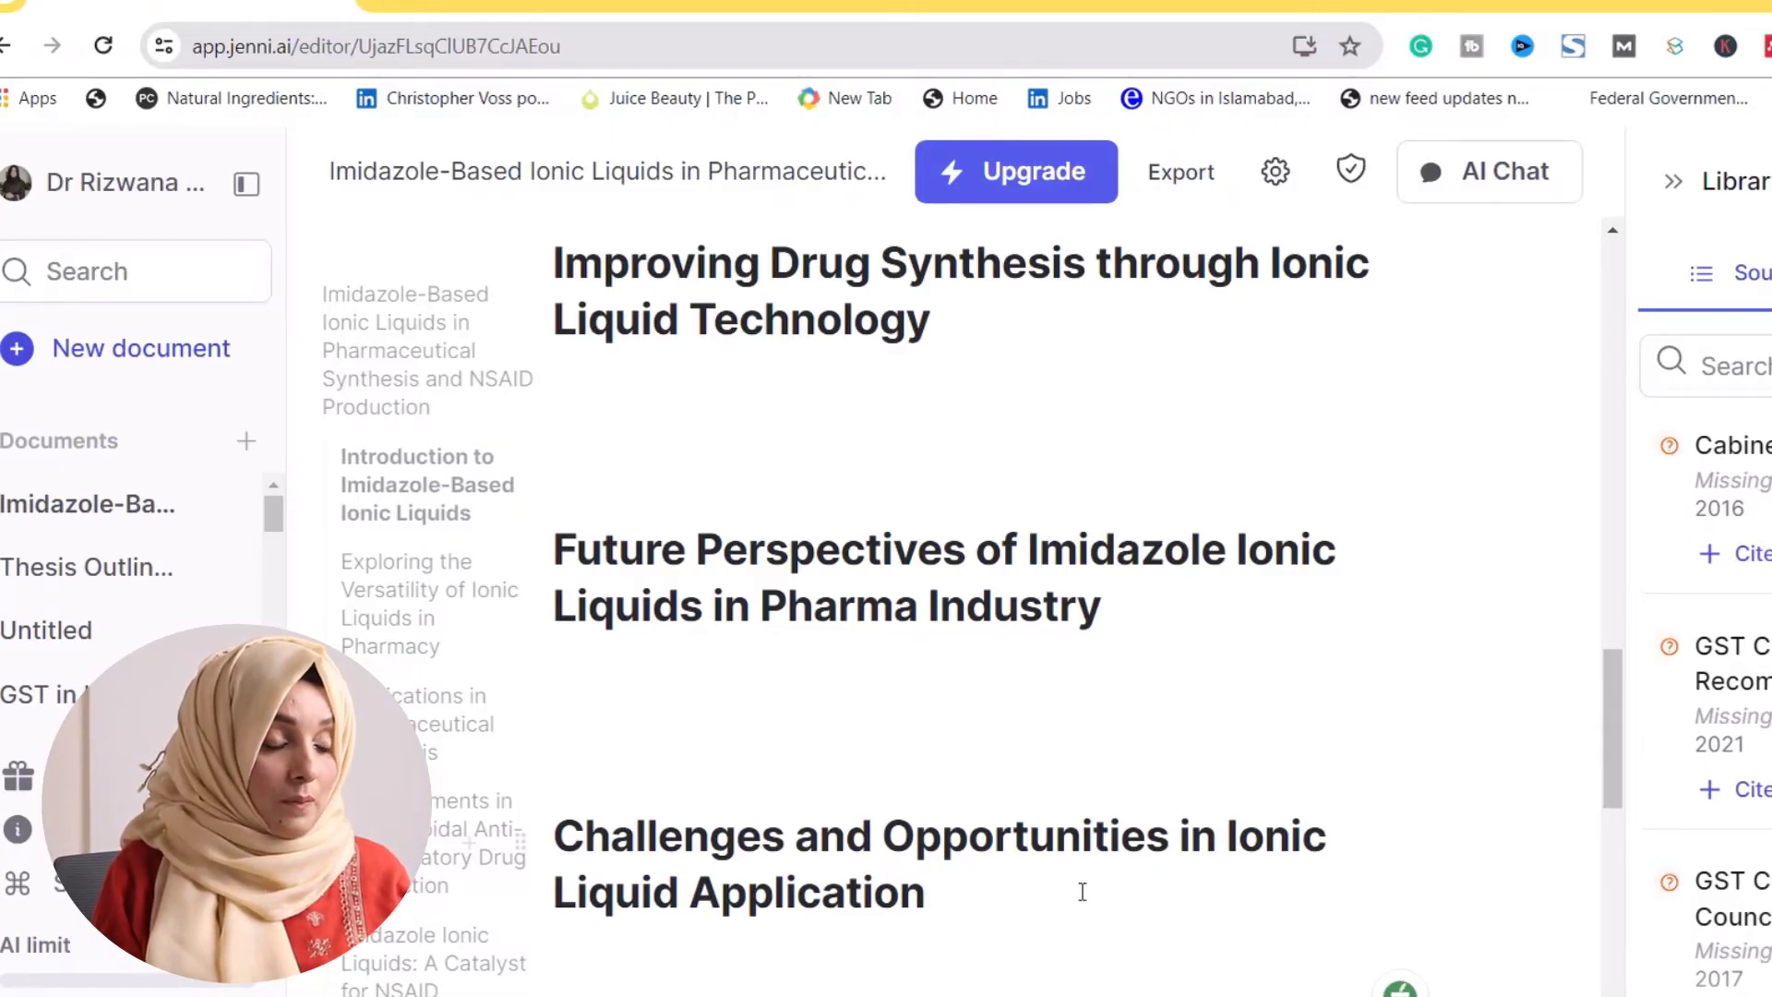
scroll(1083, 899, "up", 7)
scroll(903, 745, "down", 3)
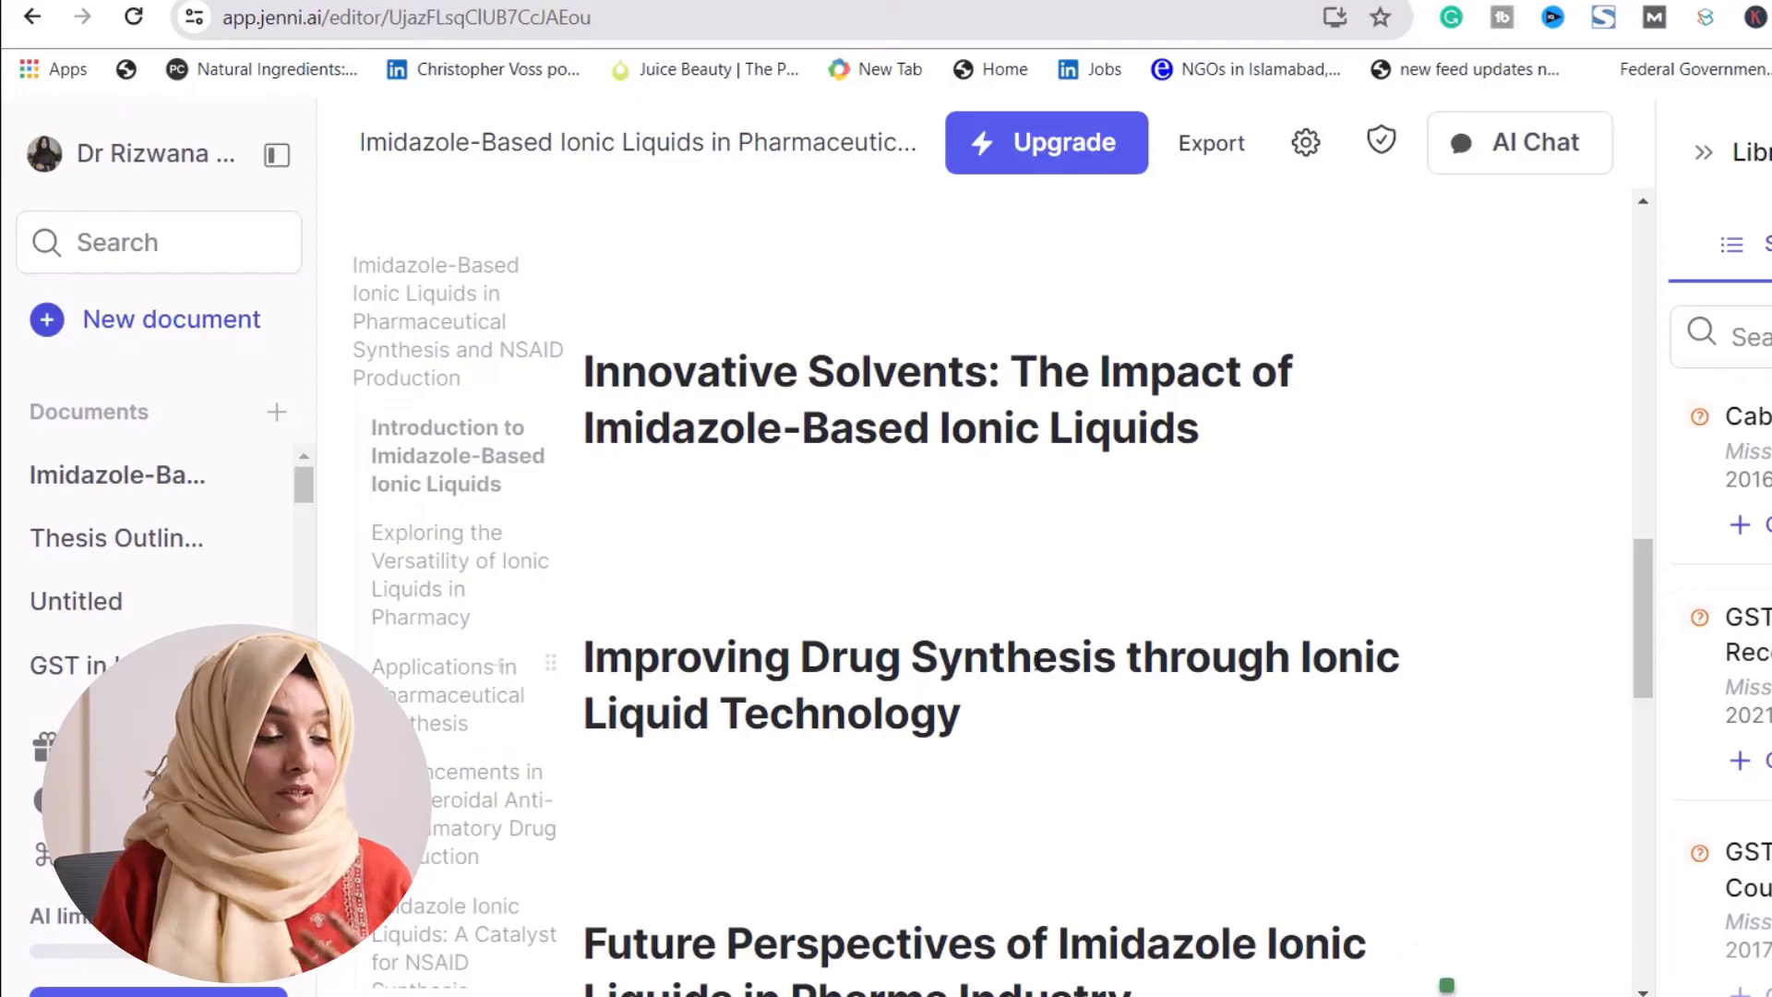
scroll(1169, 706, "down", 3)
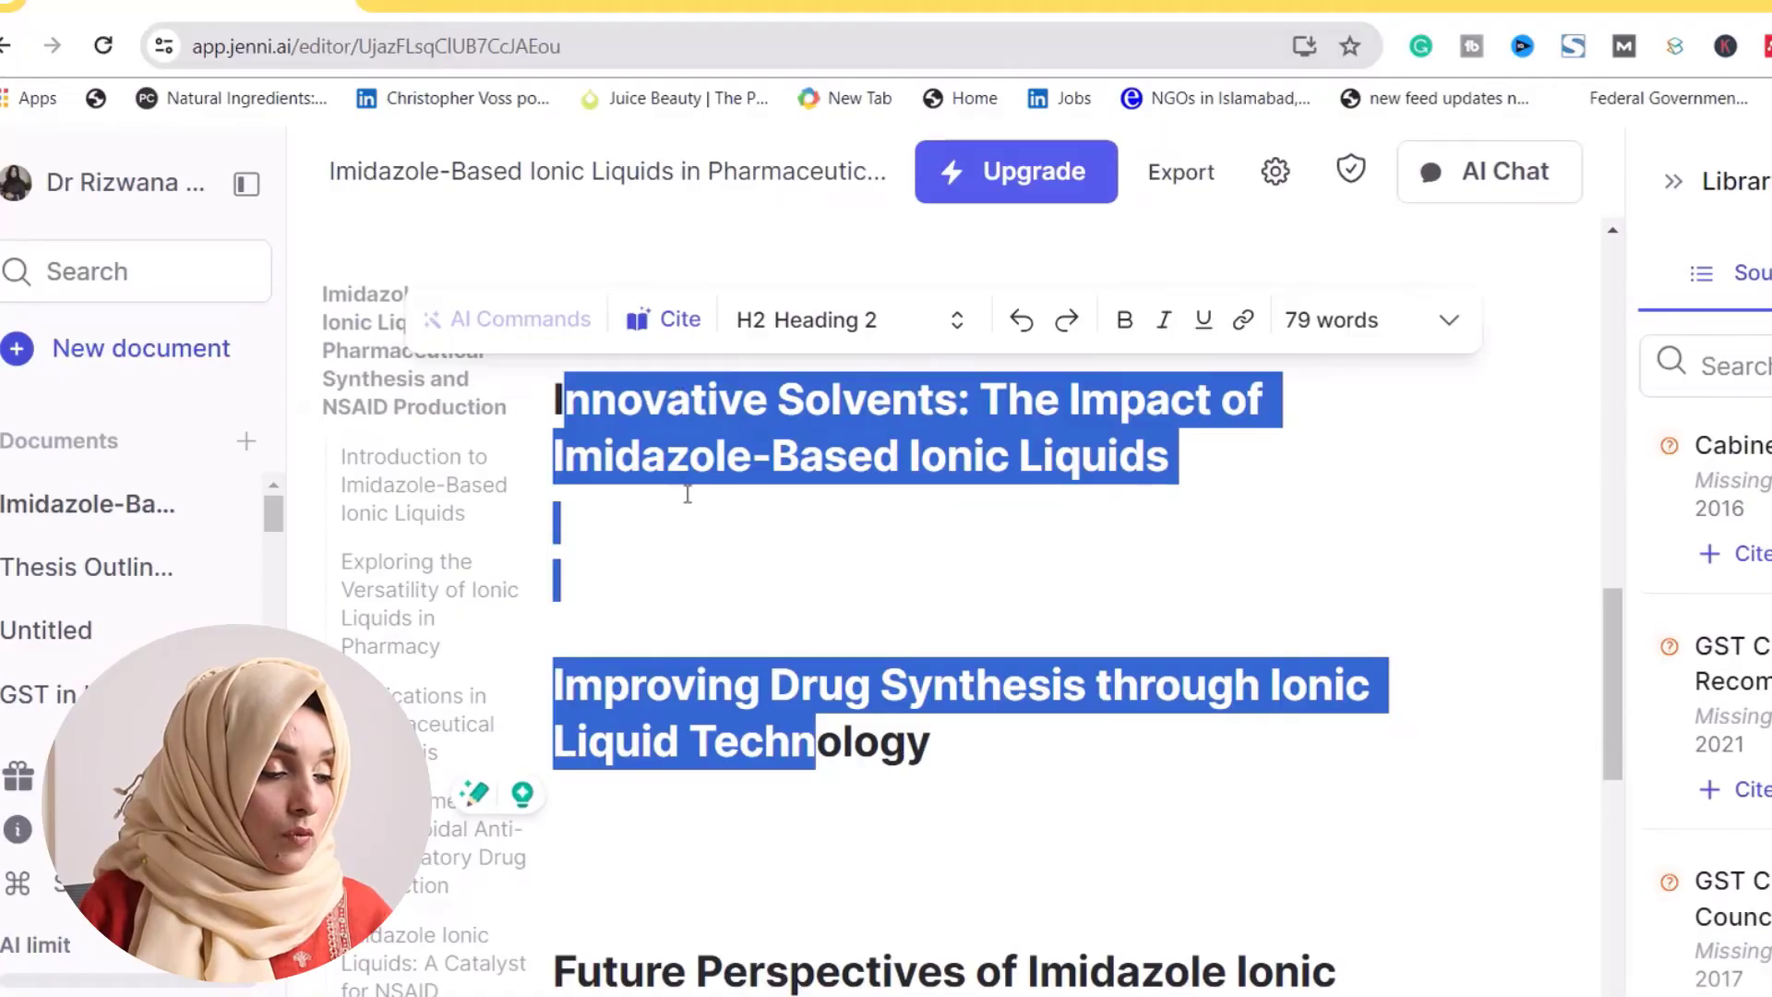
- Paste the Innovative Solvents heading into a new document's prompt, strip its ## marks, and generate
left_click(684, 489)
left_click_drag(1176, 456, 586, 407)
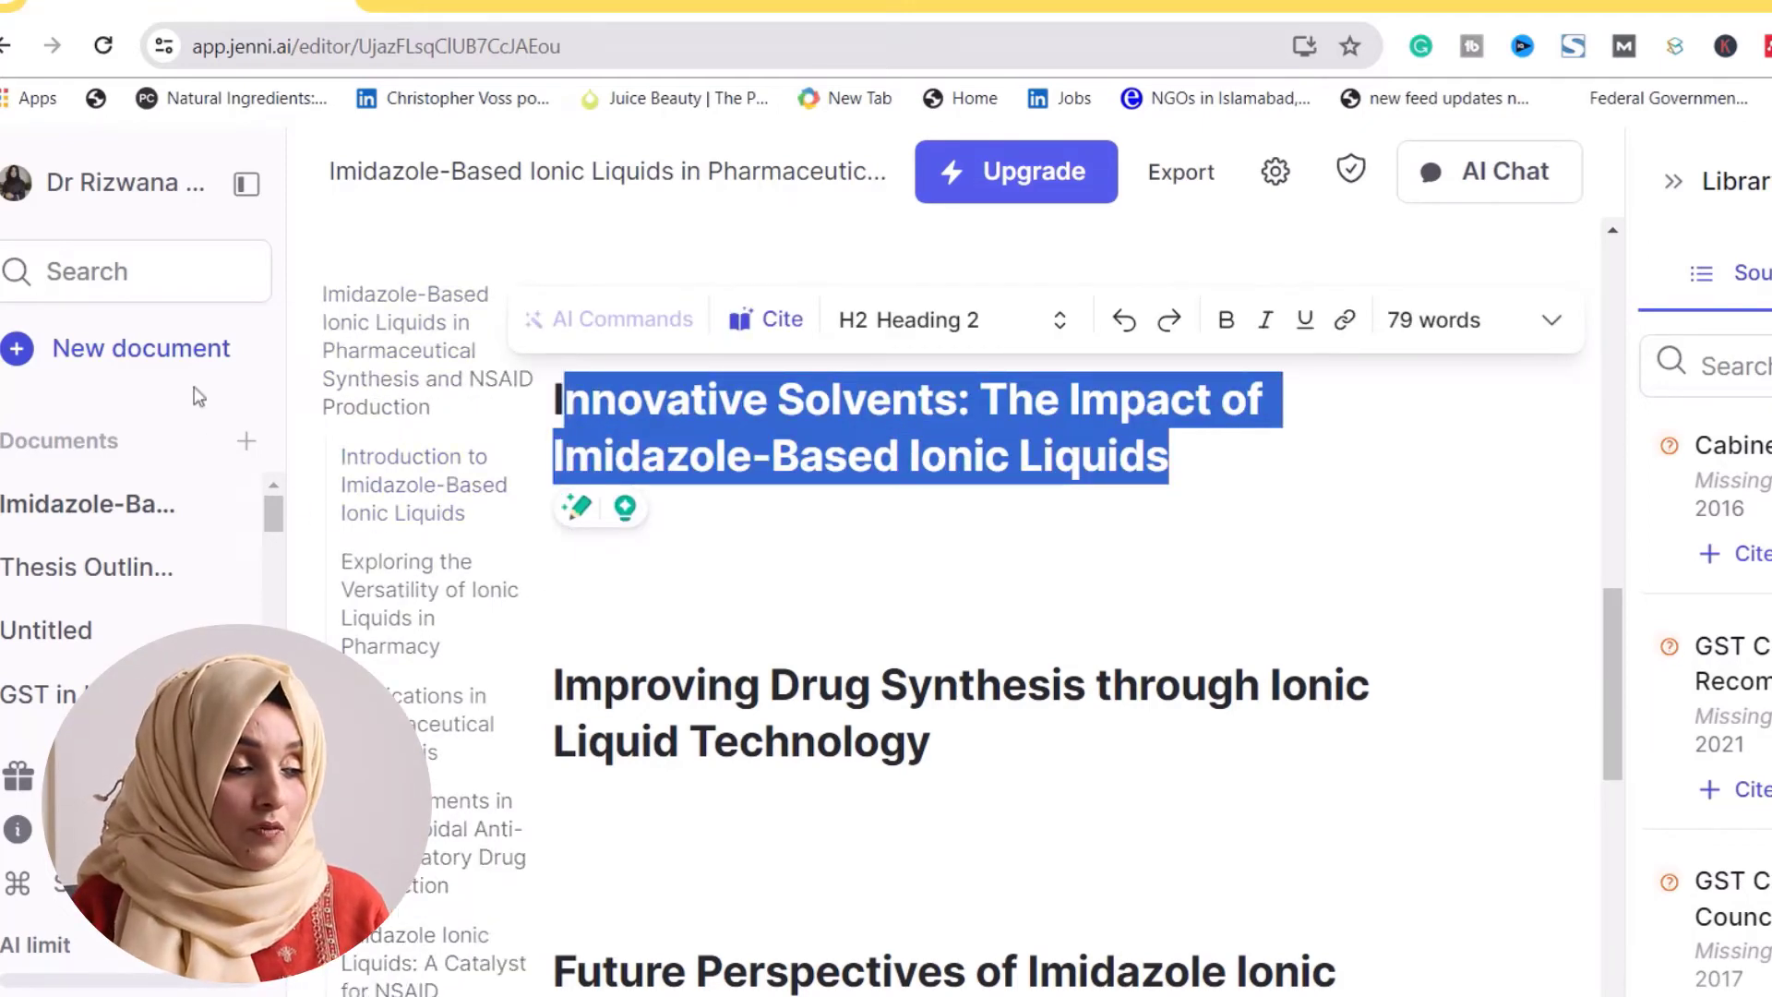
left_click(166, 356)
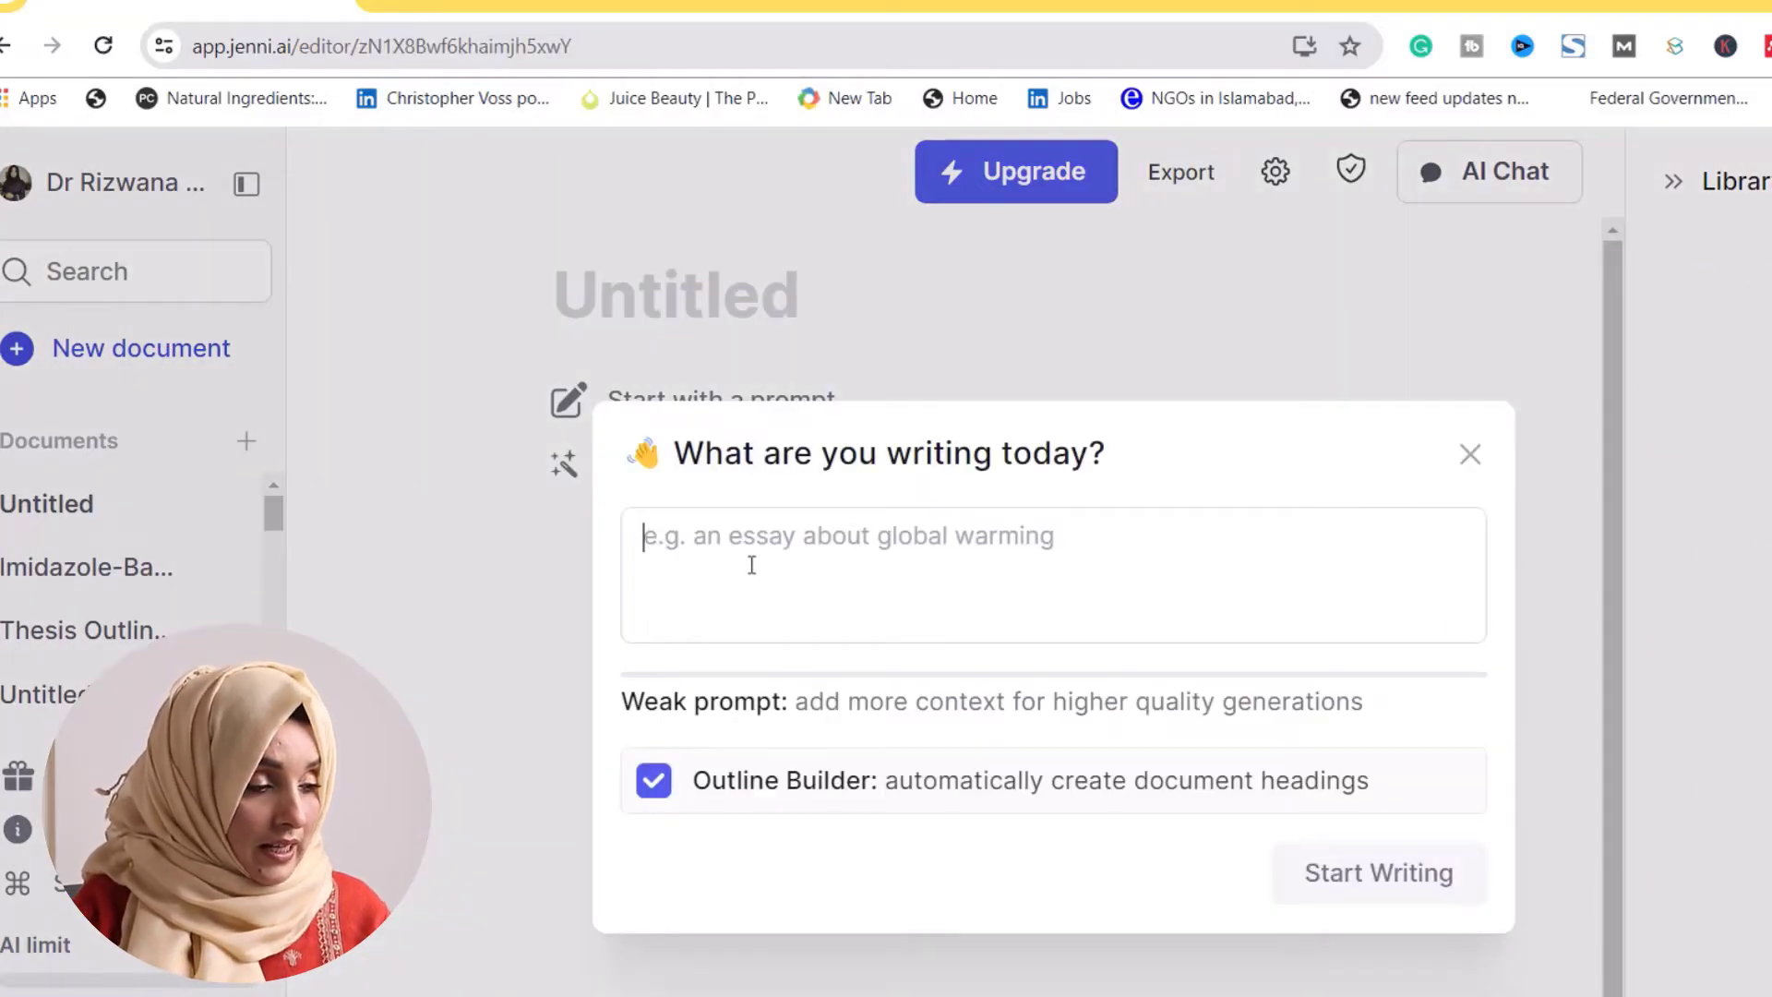
type("##Innovative Solvents: The Impact of Imidazole-Based Ionic Liquids")
left_click_drag(684, 536, 643, 533)
key("BackSpace")
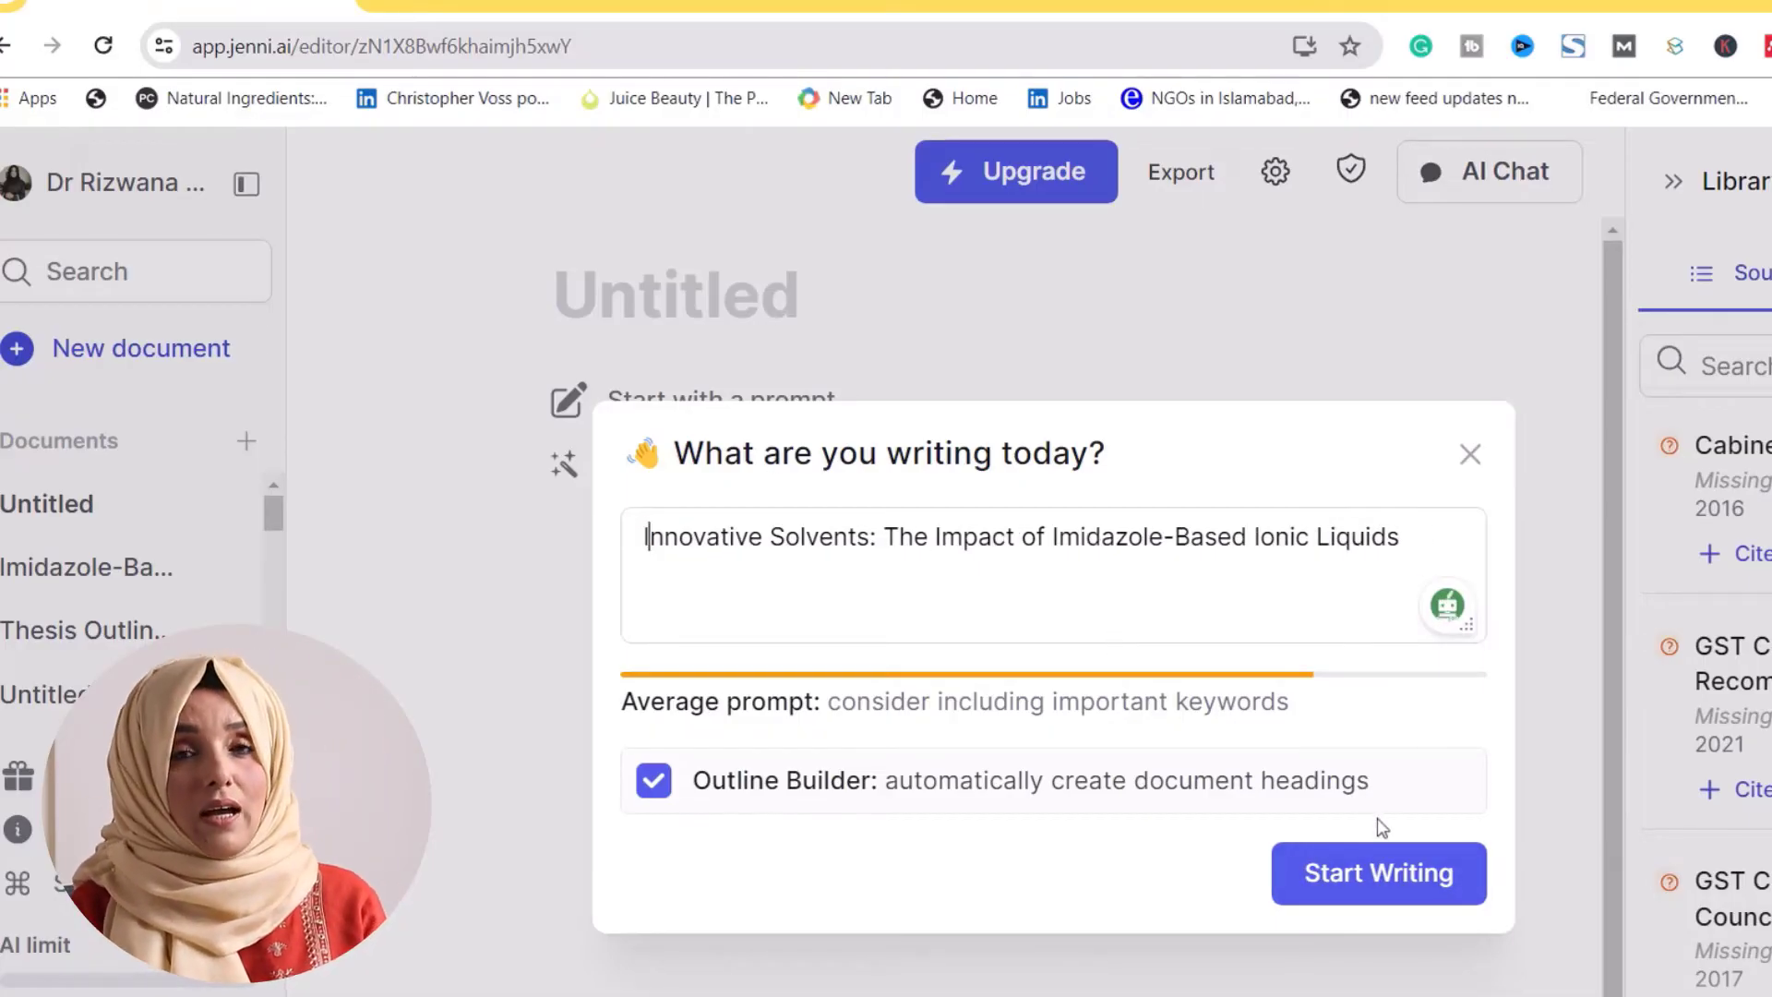
left_click(1311, 860)
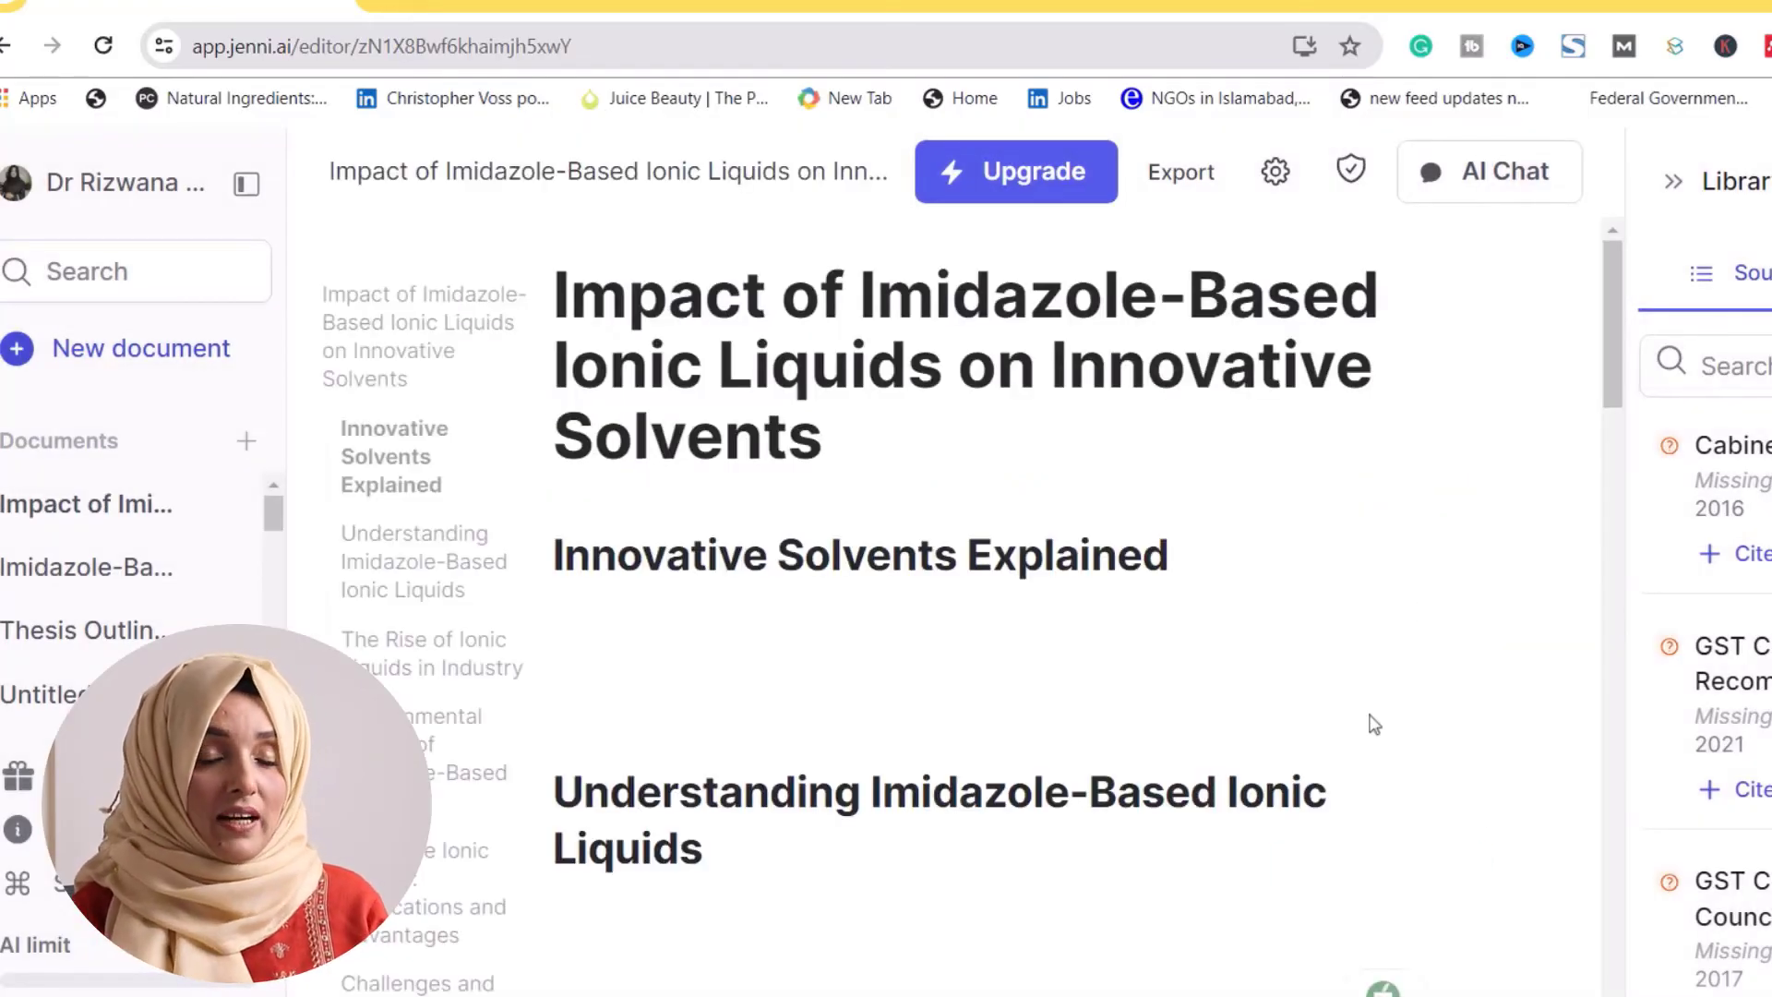
- Scroll down to review headings like 'Environmental Impact of Imidazole-Based Solvents'
scroll(894, 680, "down", 10)
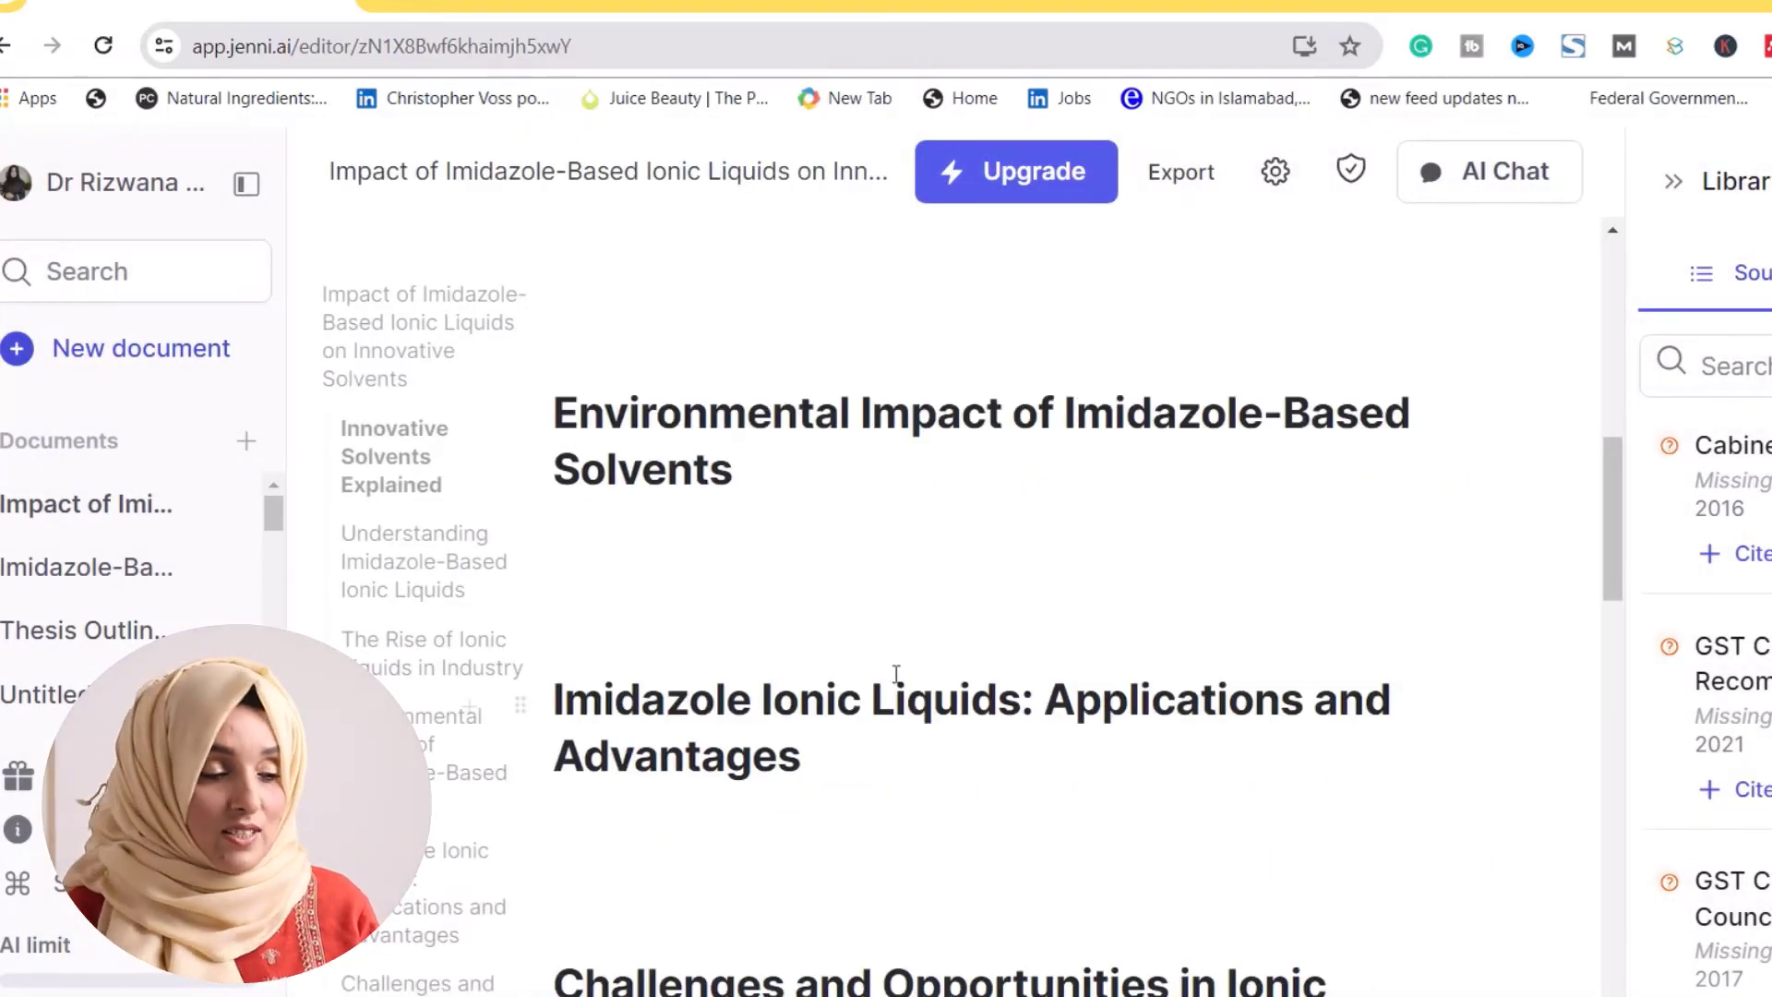